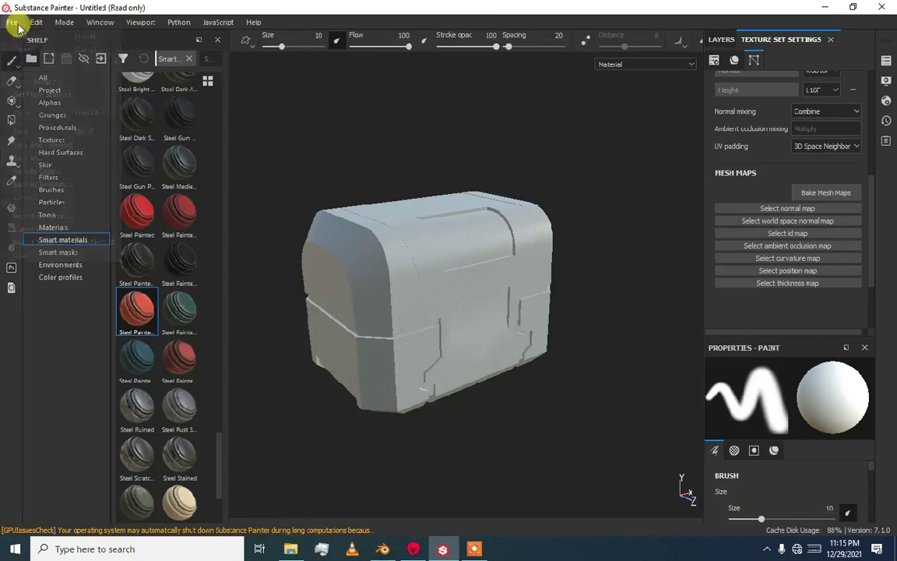
# - Create a new project from the si_low.fbx mesh, discarding the unsaved changes in the current project
pyautogui.click(14, 22)
pyautogui.click(21, 40)
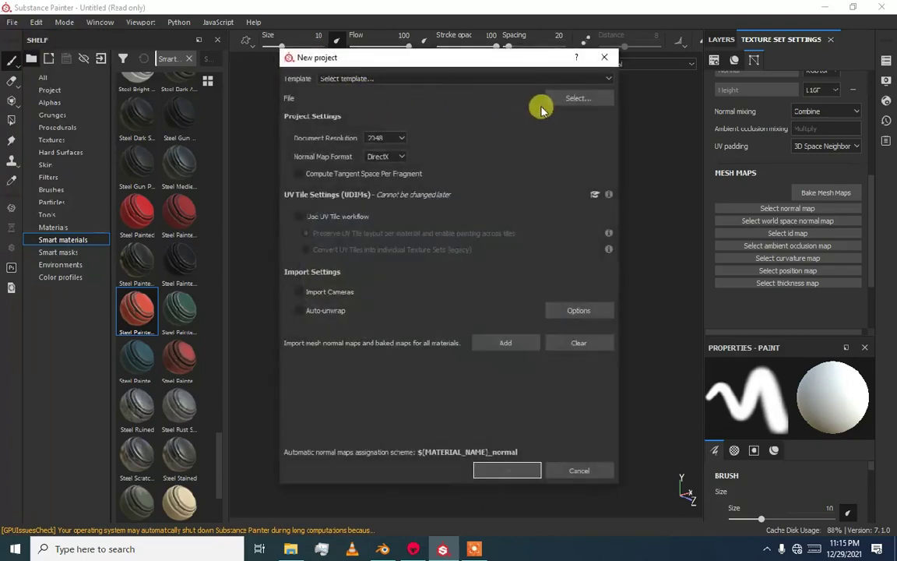
pyautogui.click(567, 104)
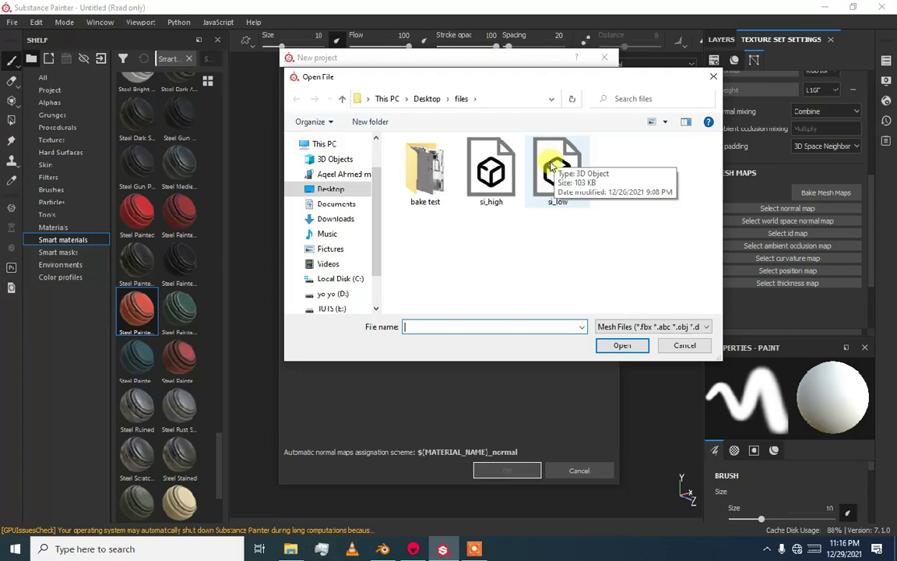
pyautogui.doubleClick(551, 166)
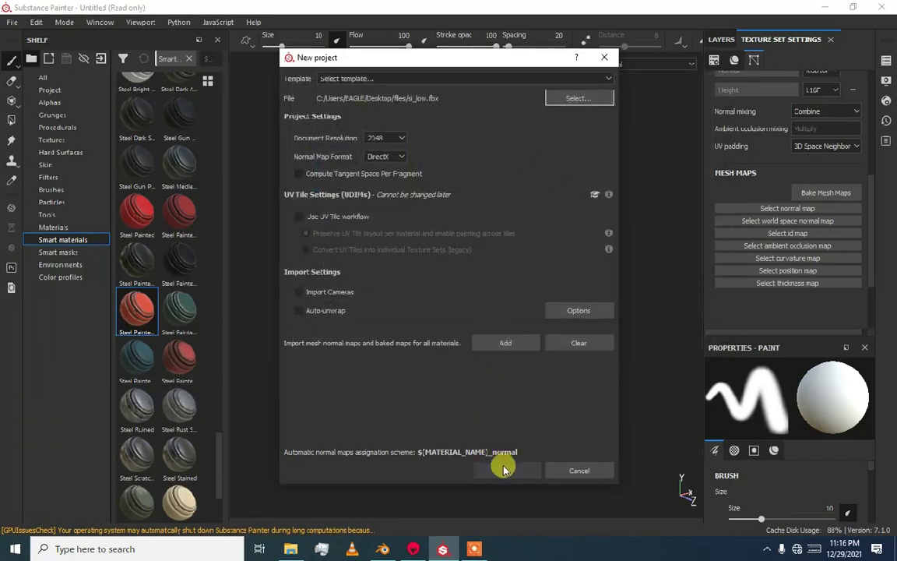
pyautogui.click(504, 469)
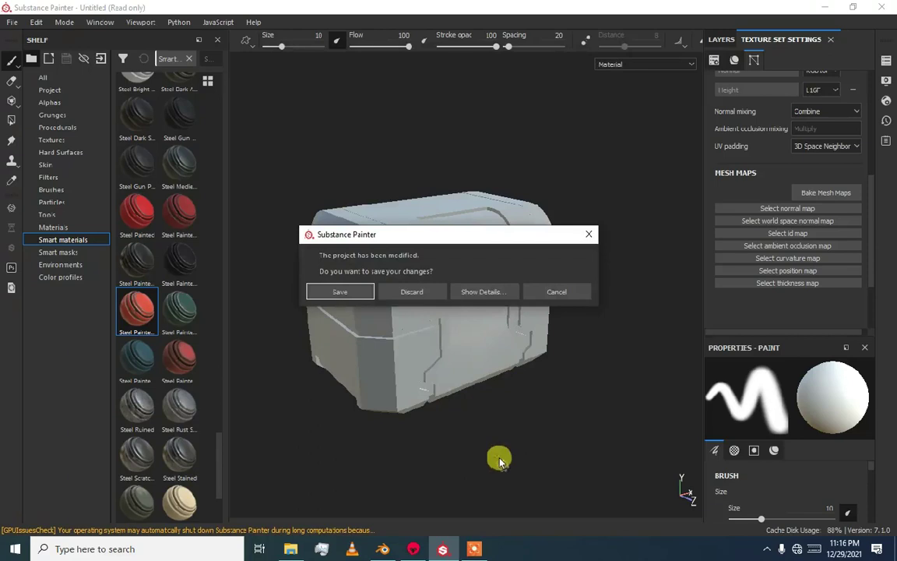
pyautogui.click(420, 293)
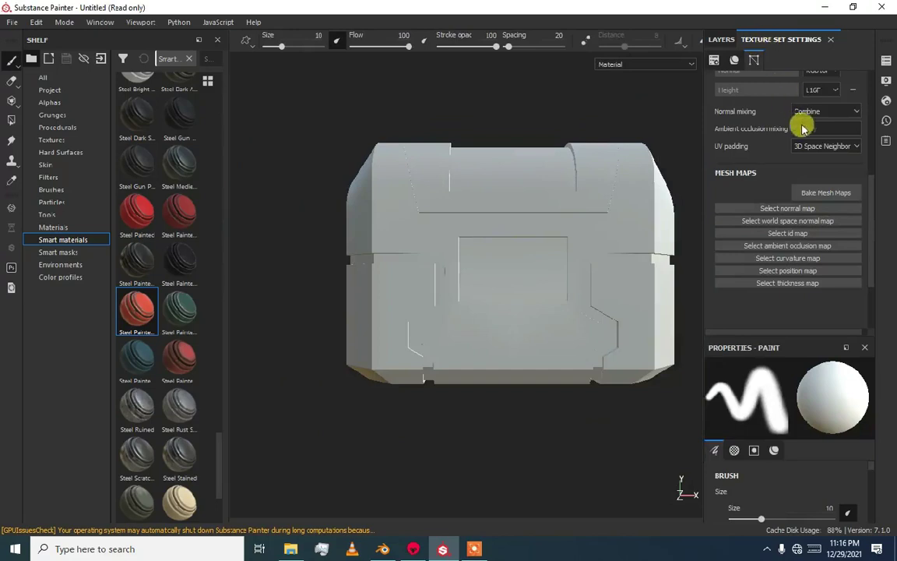
# - Open the mesh map baking settings and add the Position and Thickness maps to the bake selection
pyautogui.click(818, 197)
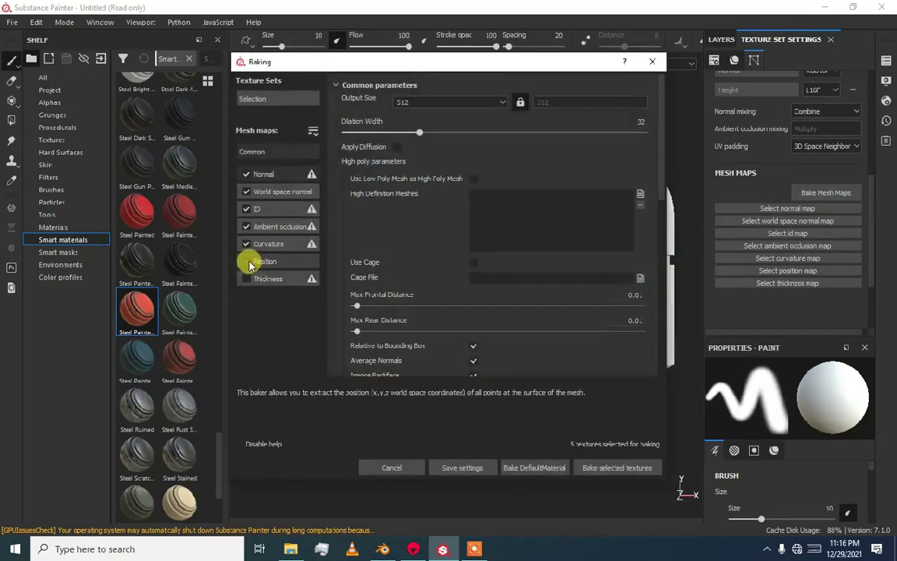
pyautogui.click(267, 259)
pyautogui.click(268, 259)
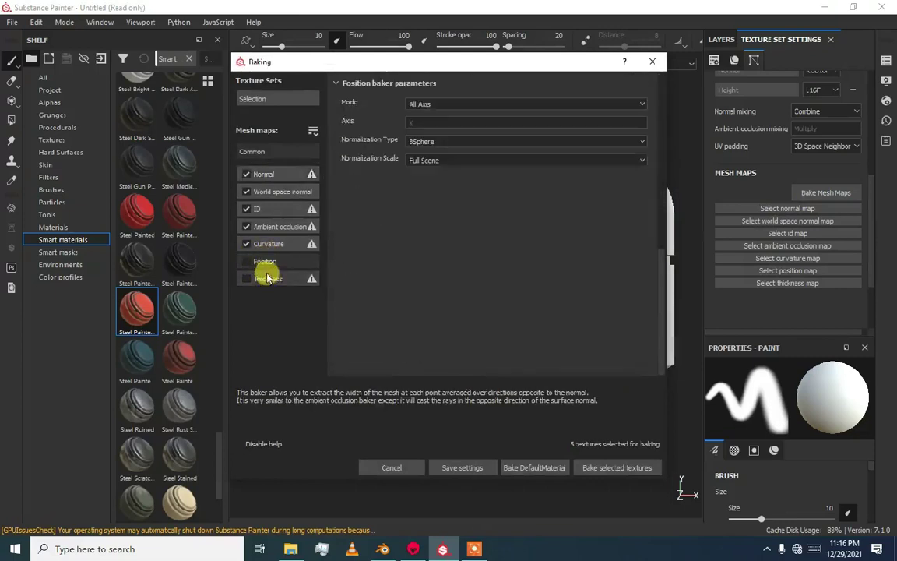
pyautogui.click(246, 279)
pyautogui.click(247, 262)
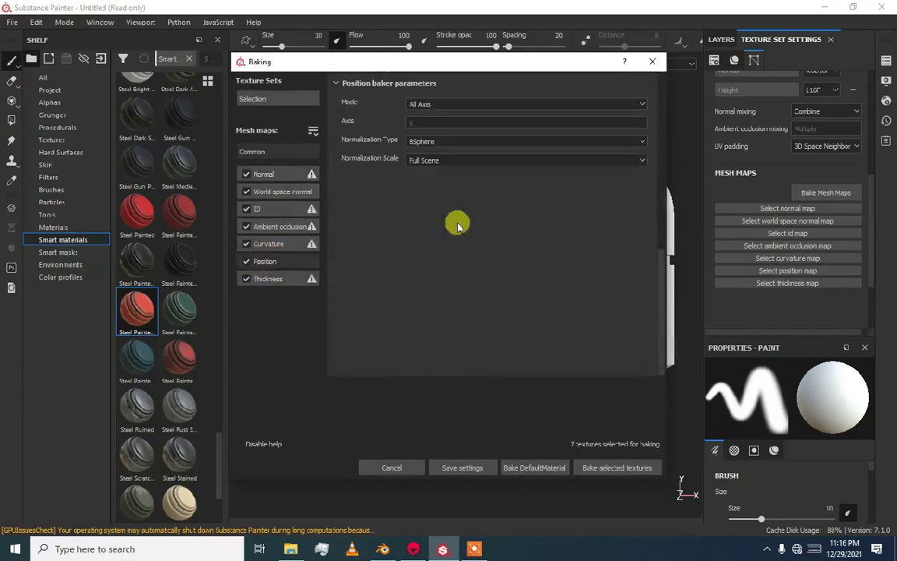
pyautogui.scroll(5, 483, 210)
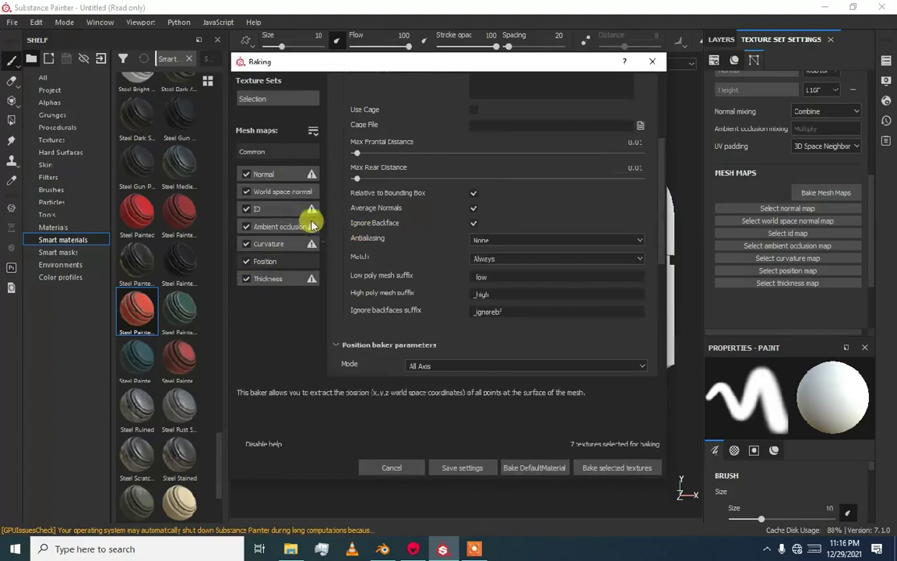
# - Bake all selected mesh maps at 512 output size without a high-definition mesh, and check the result on the crate
pyautogui.click(616, 467)
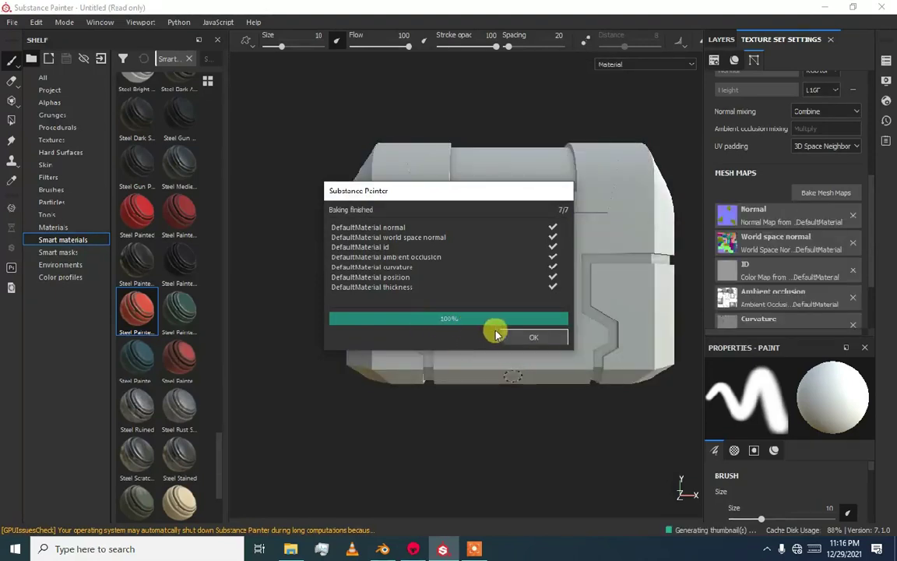
pyautogui.click(511, 336)
pyautogui.keyDown('alt'); pyautogui.moveTo(458, 300); pyautogui.dragTo(421, 296); pyautogui.keyUp('alt')
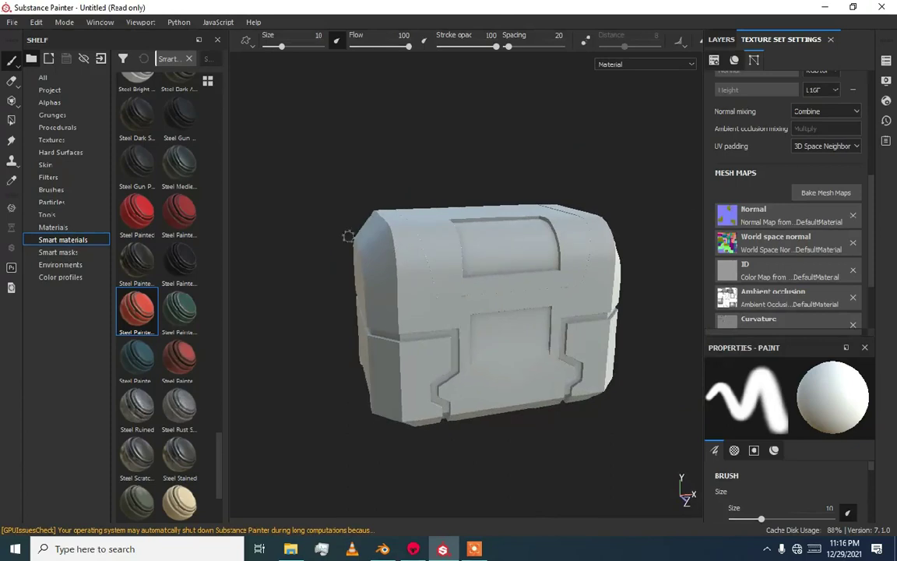
pyautogui.click(10, 22)
pyautogui.click(717, 103)
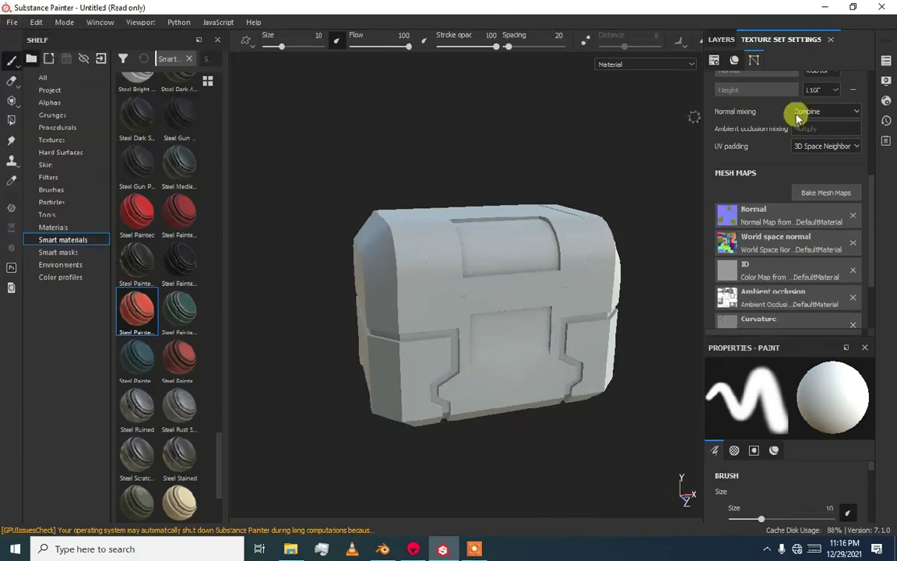
# - Reopen the mesh map baking settings, load si_high.fbx as the high-definition mesh and set the output size to 2048
pyautogui.scroll(2, 820, 206)
pyautogui.scroll(10, 821, 206)
pyautogui.scroll(-15, 821, 173)
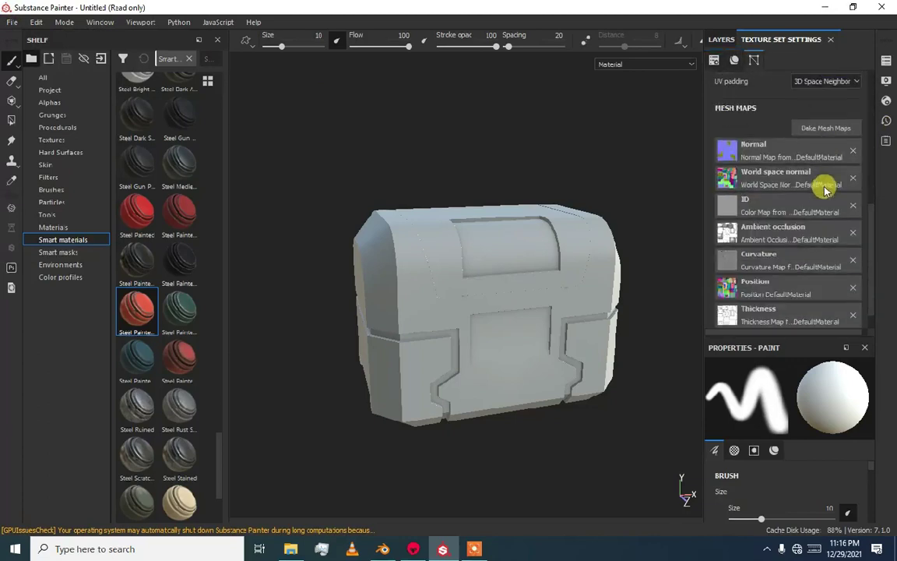
pyautogui.click(823, 129)
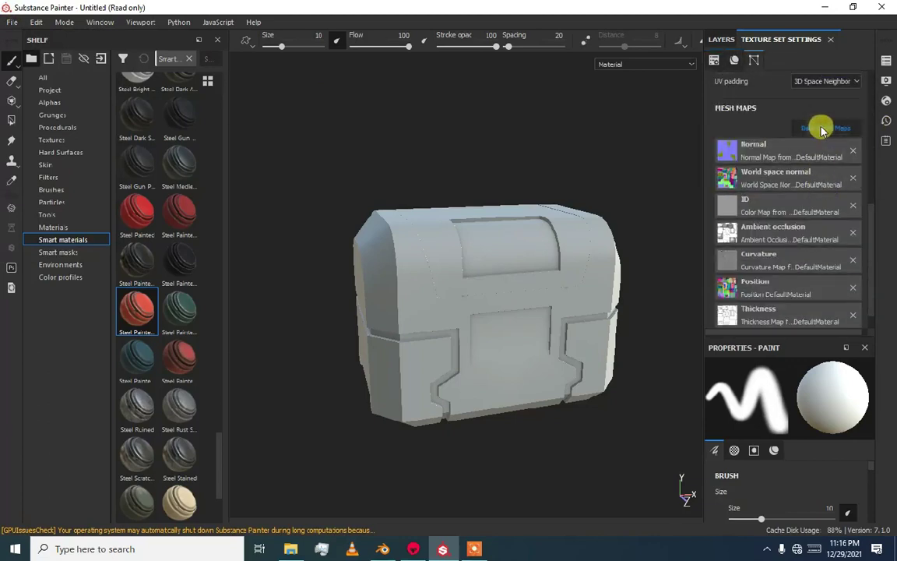
pyautogui.click(640, 202)
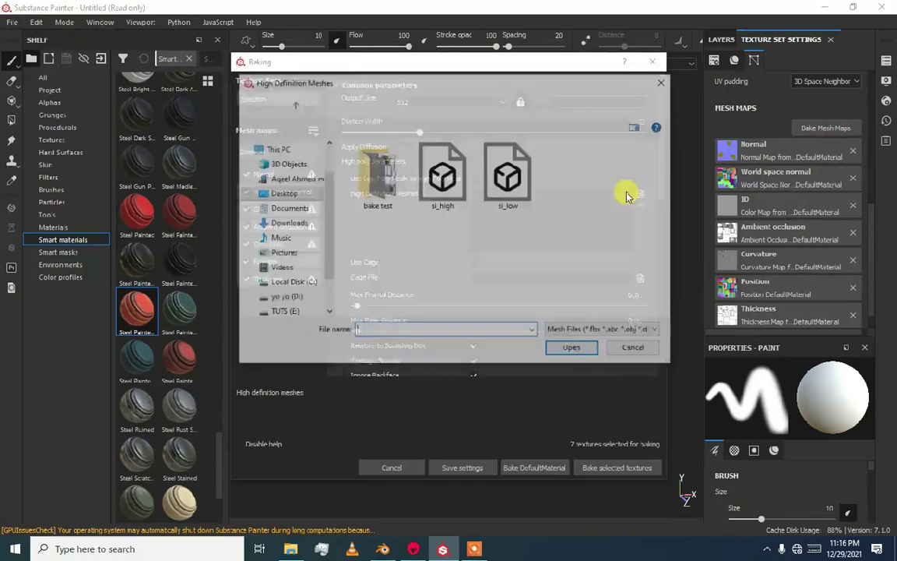
pyautogui.click(470, 195)
pyautogui.doubleClick(470, 195)
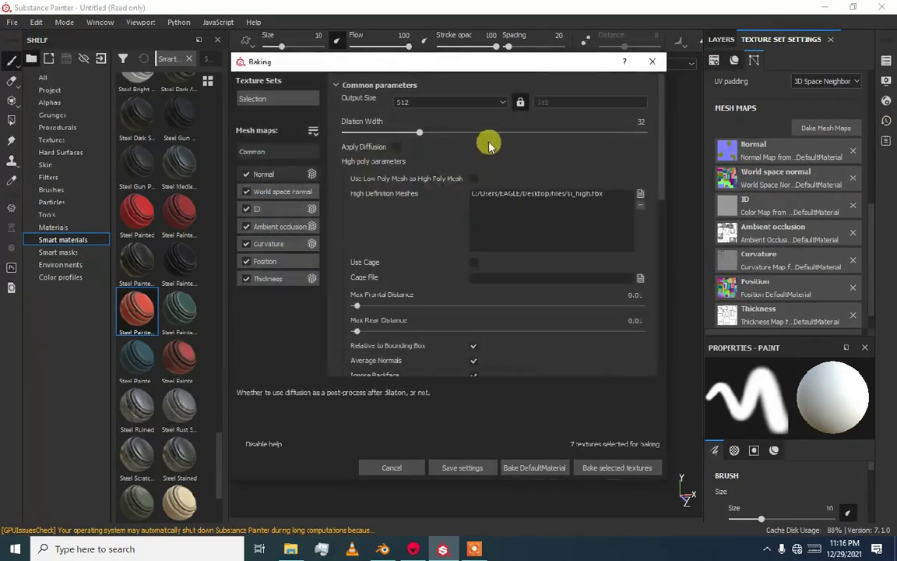
pyautogui.click(460, 104)
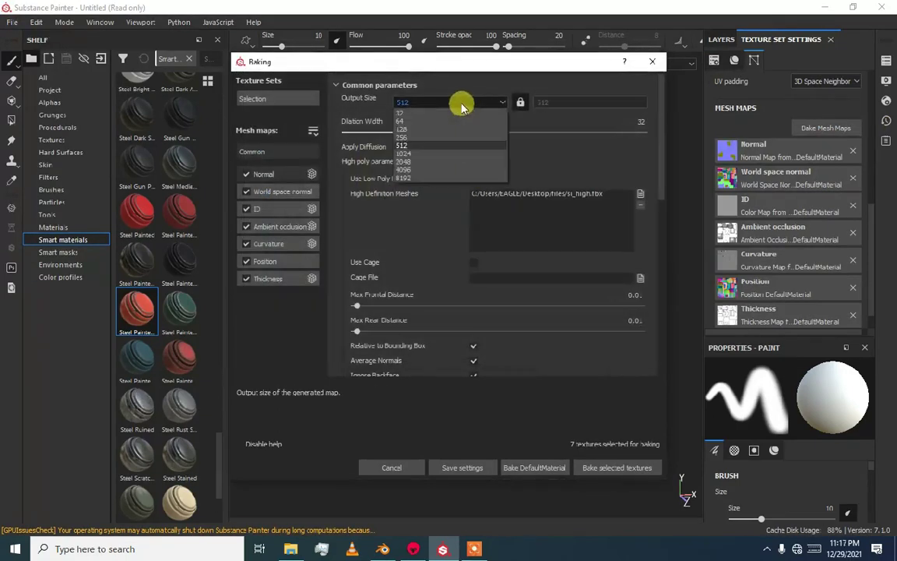
pyautogui.click(460, 161)
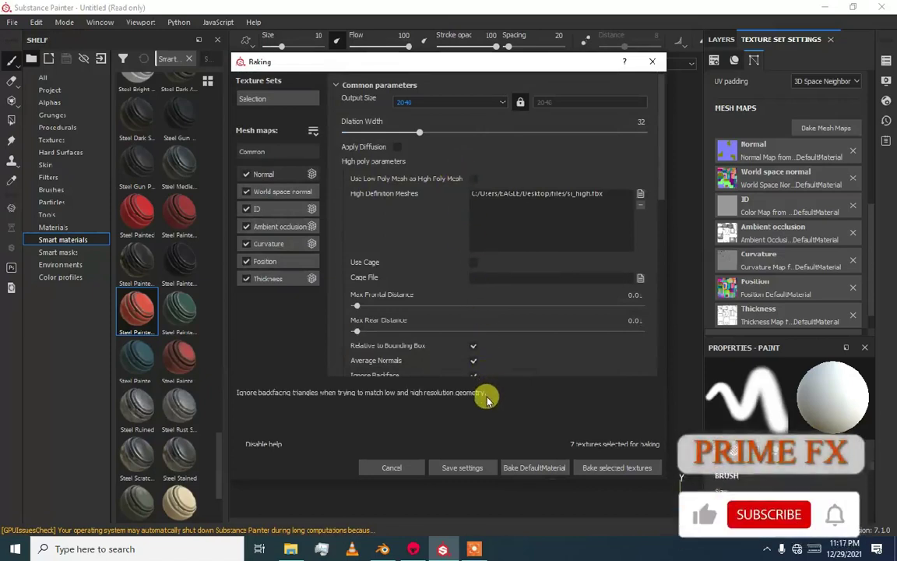
# - Bake the selected mesh maps from the high-poly mesh and inspect the result on the crate
pyautogui.click(601, 472)
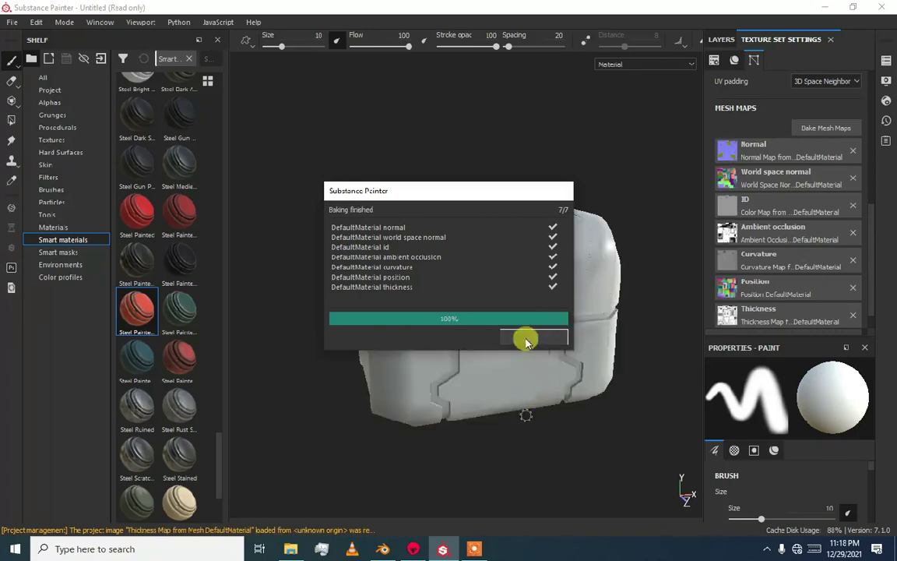
pyautogui.click(526, 339)
pyautogui.keyDown('alt'); pyautogui.moveTo(460, 285); pyautogui.dragTo(327, 306); pyautogui.keyUp('alt')
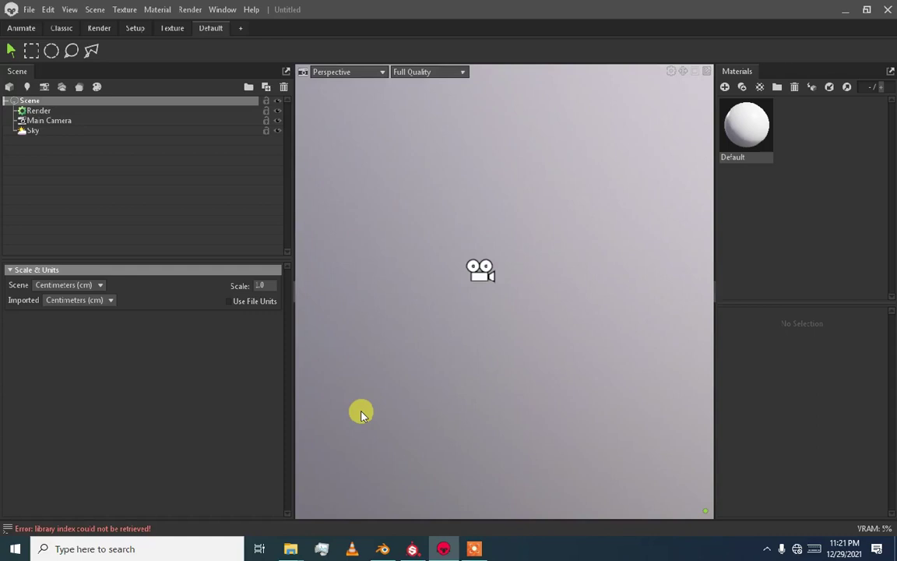
# - Switch to Marmoset Toolbag, add a bake project and load the si_high and si_low meshes through its Quick Loader
pyautogui.click(81, 88)
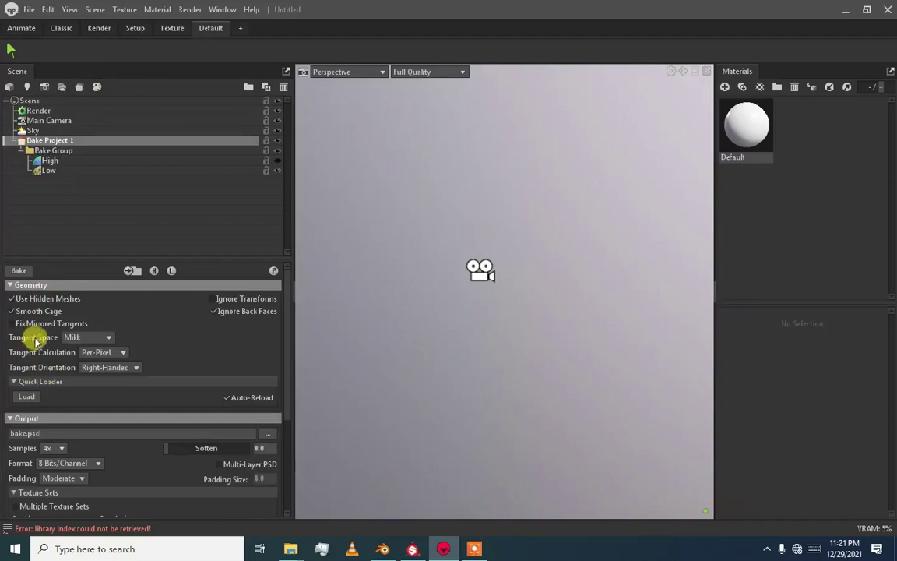
pyautogui.click(24, 397)
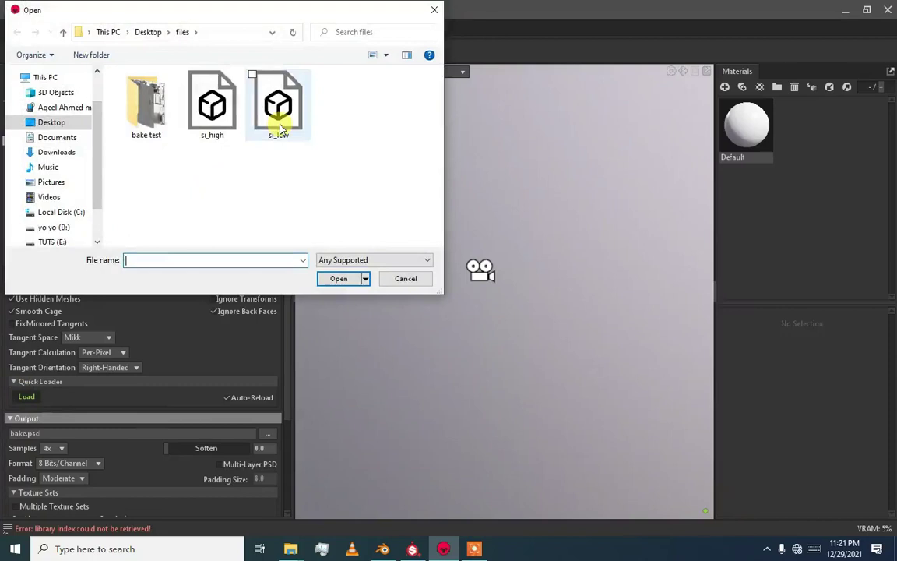
pyautogui.moveTo(295, 161); pyautogui.dragTo(160, 70)
pyautogui.moveTo(295, 173); pyautogui.dragTo(234, 117)
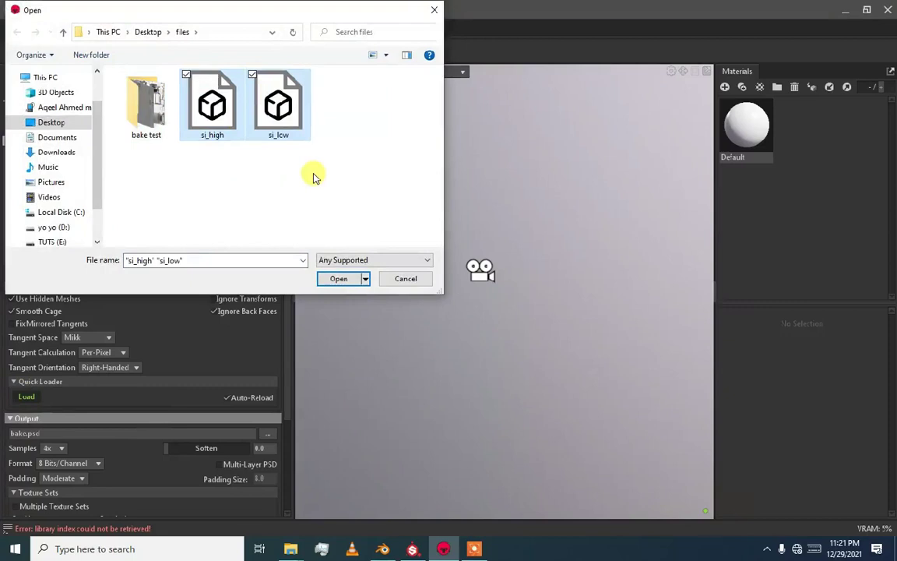
pyautogui.click(345, 282)
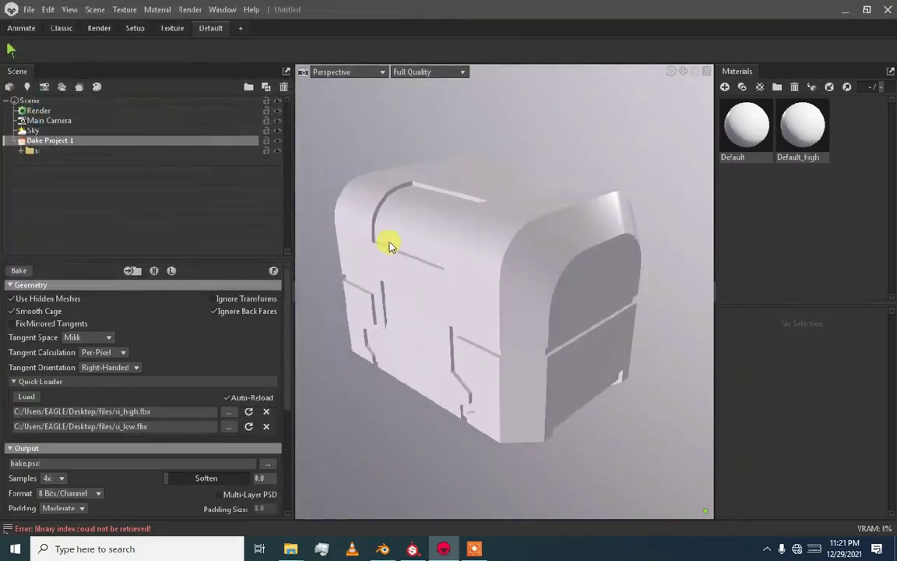
# - Inspect the low-poly crate, then hide the low-poly baker objects and show the high-poly ones for comparison
pyautogui.moveTo(391, 244); pyautogui.dragTo(414, 312)
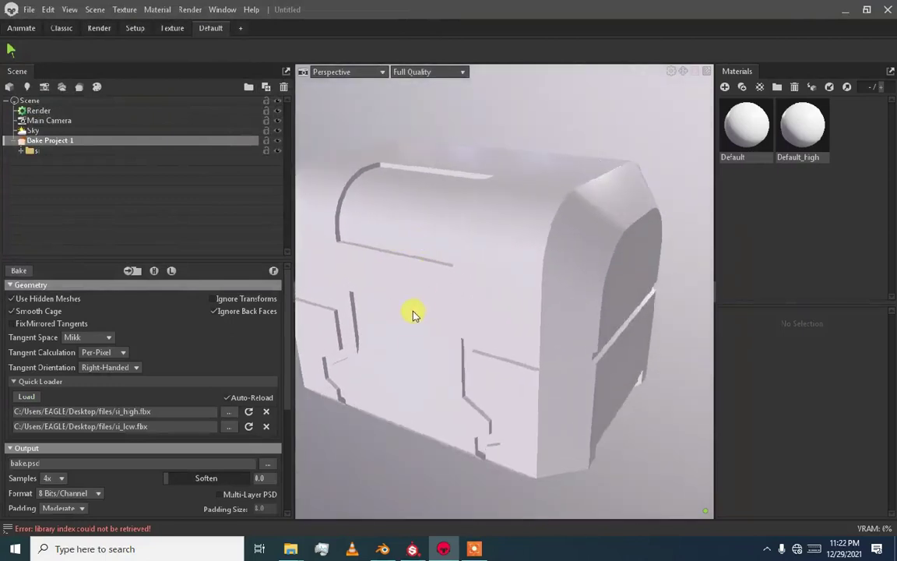
pyautogui.moveTo(463, 278); pyautogui.dragTo(580, 263)
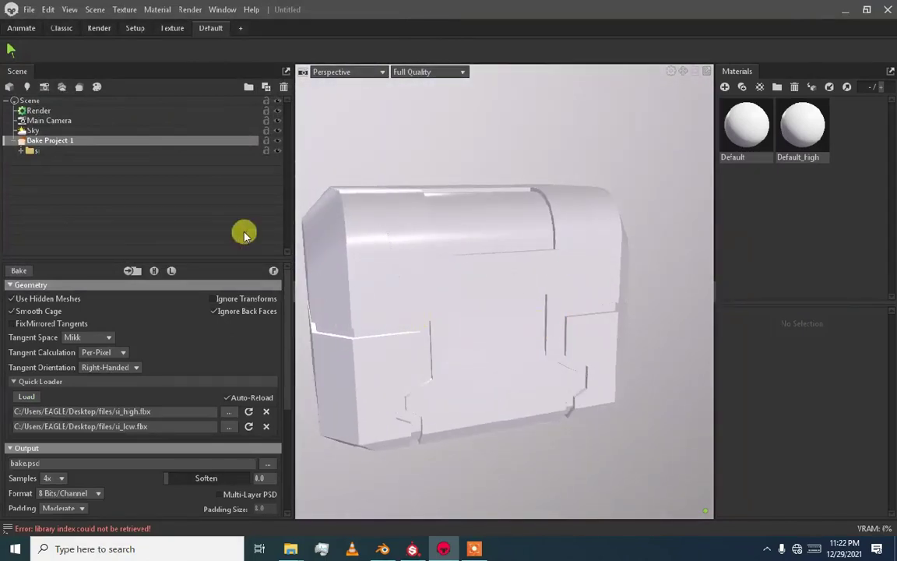
pyautogui.click(172, 270)
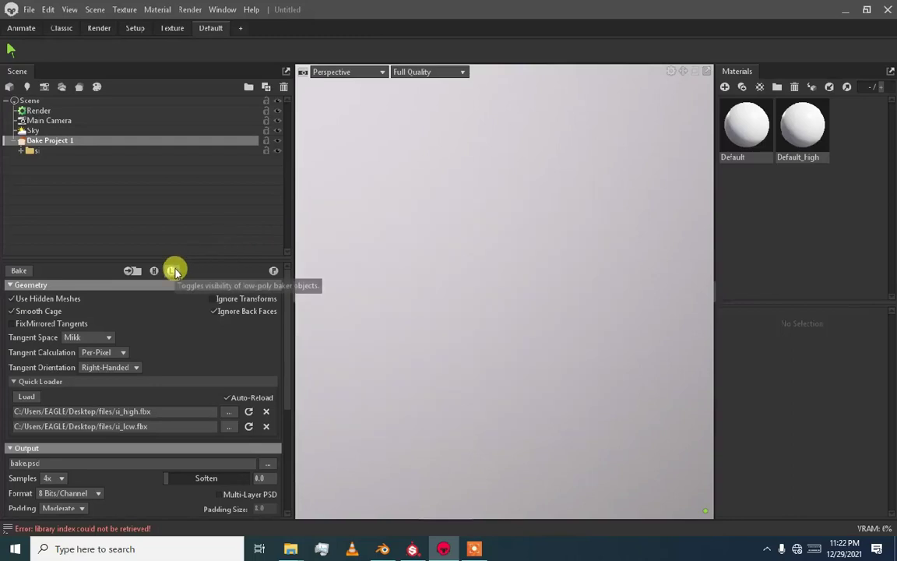
pyautogui.click(154, 271)
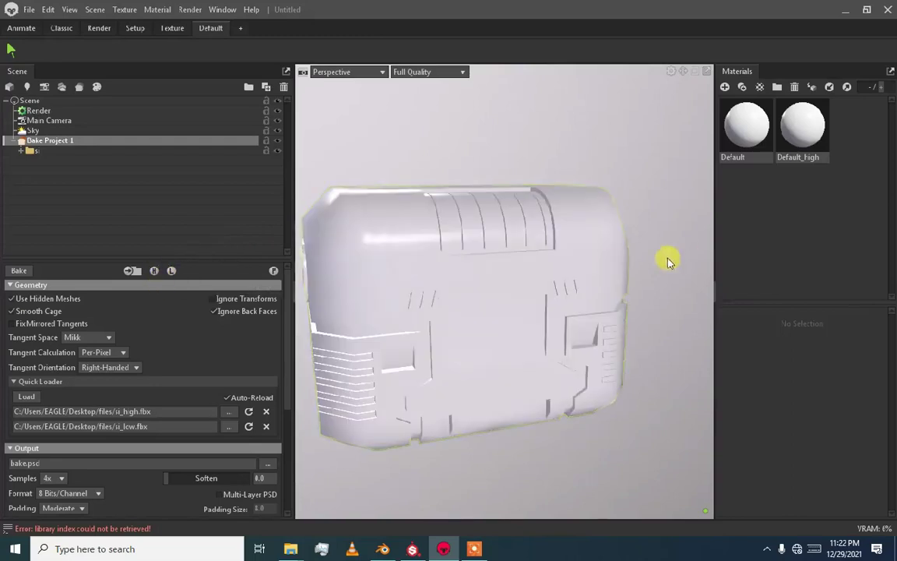
pyautogui.moveTo(666, 260); pyautogui.dragTo(327, 225)
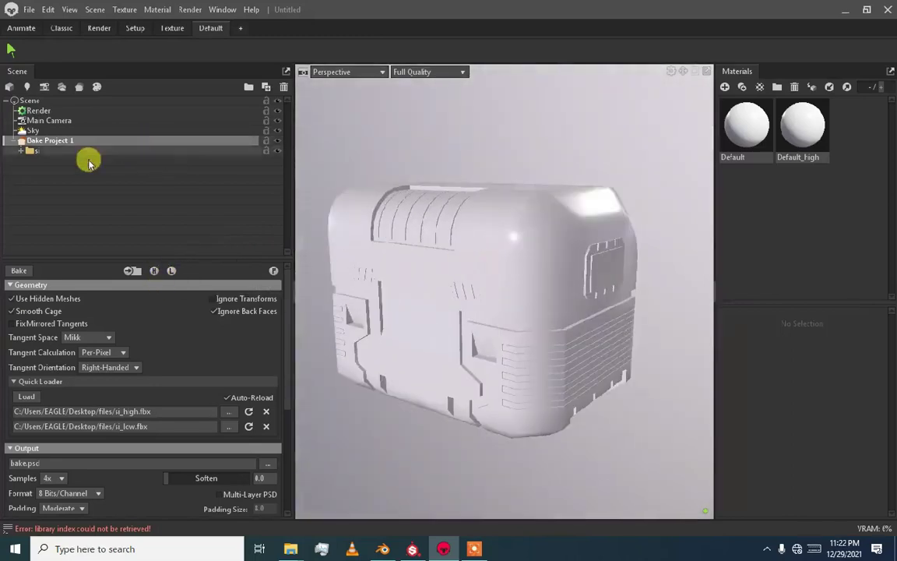
# - Expand the si bake group and examine how the meshes are sorted into its High and Low slots
pyautogui.click(39, 151)
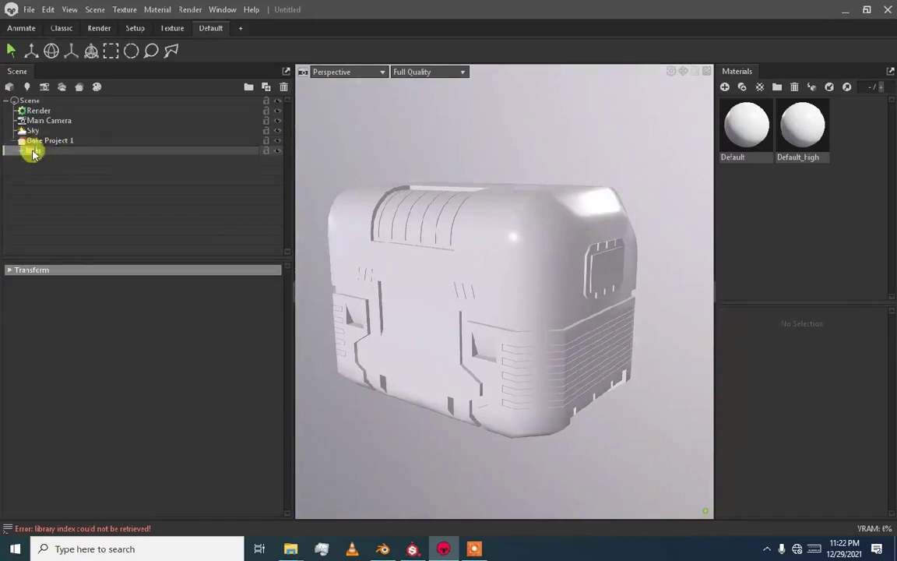
pyautogui.click(22, 151)
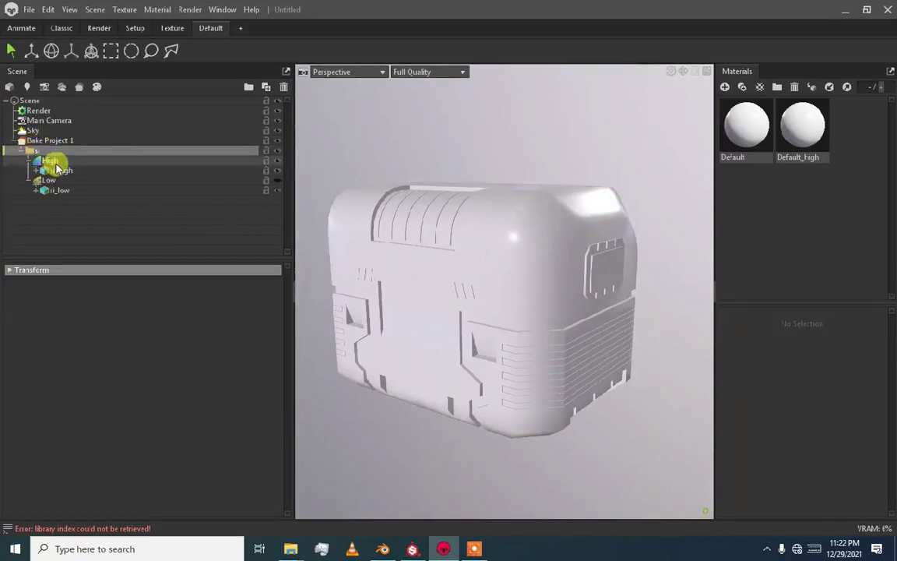
pyautogui.click(84, 160)
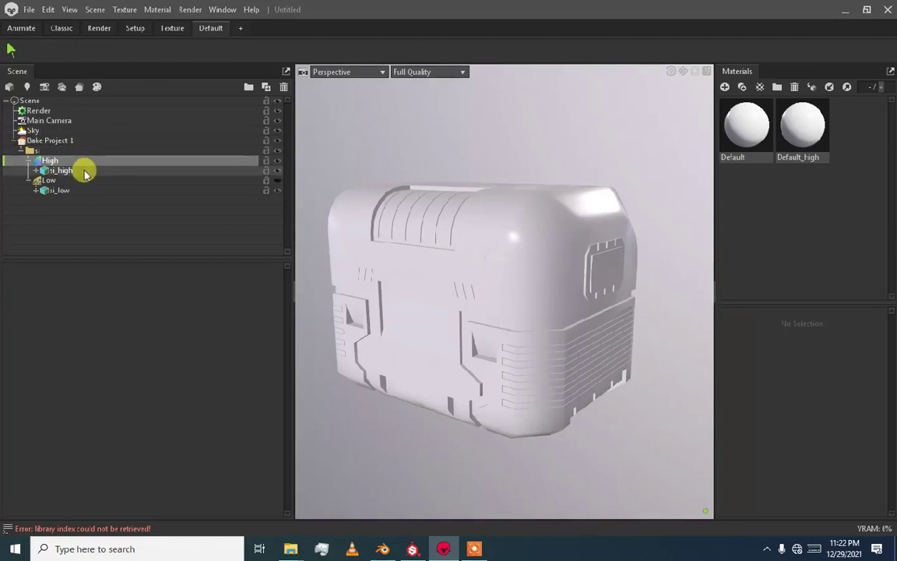
pyautogui.click(84, 171)
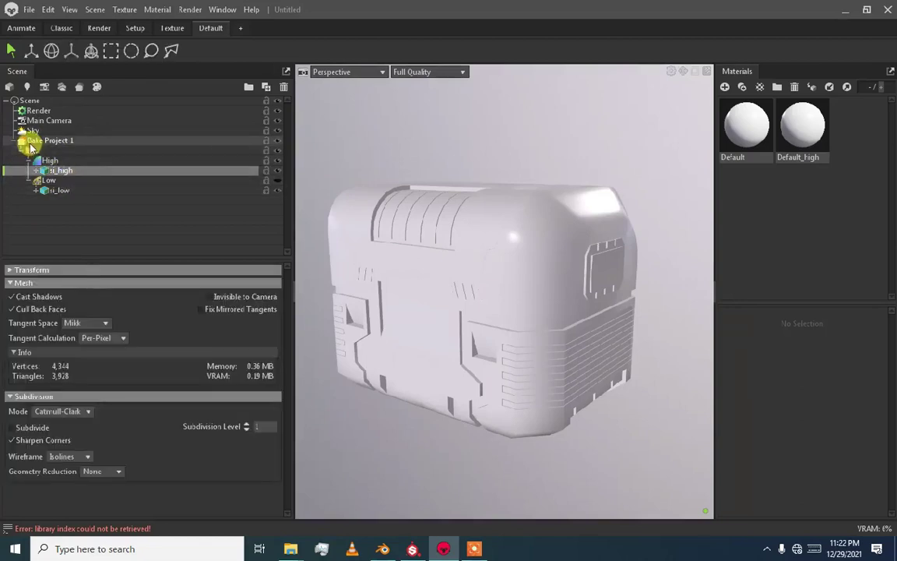
pyautogui.click(33, 151)
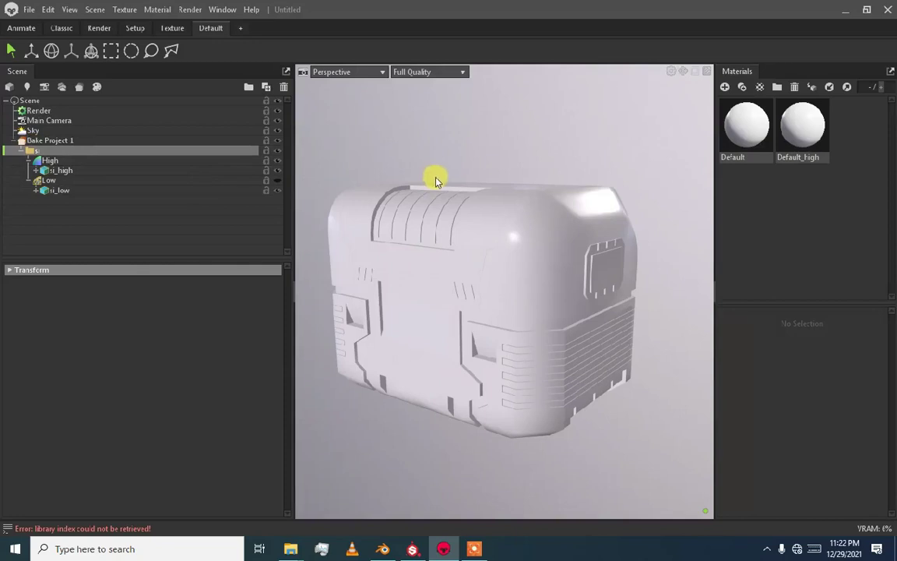
pyautogui.click(414, 162)
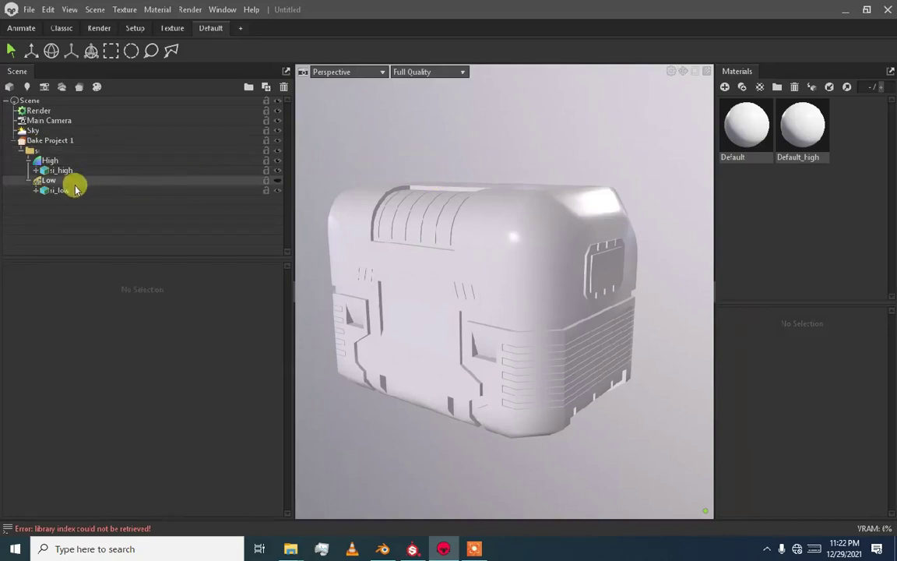
# - Select Bake Project 1, hide its high-poly meshes and show the low-poly crate instead
pyautogui.click(64, 144)
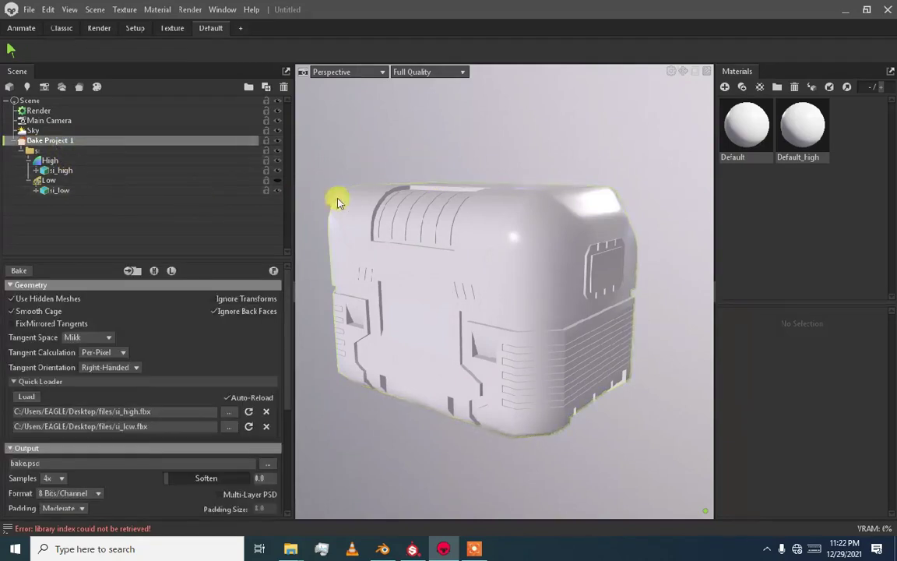
pyautogui.moveTo(341, 200); pyautogui.dragTo(427, 213)
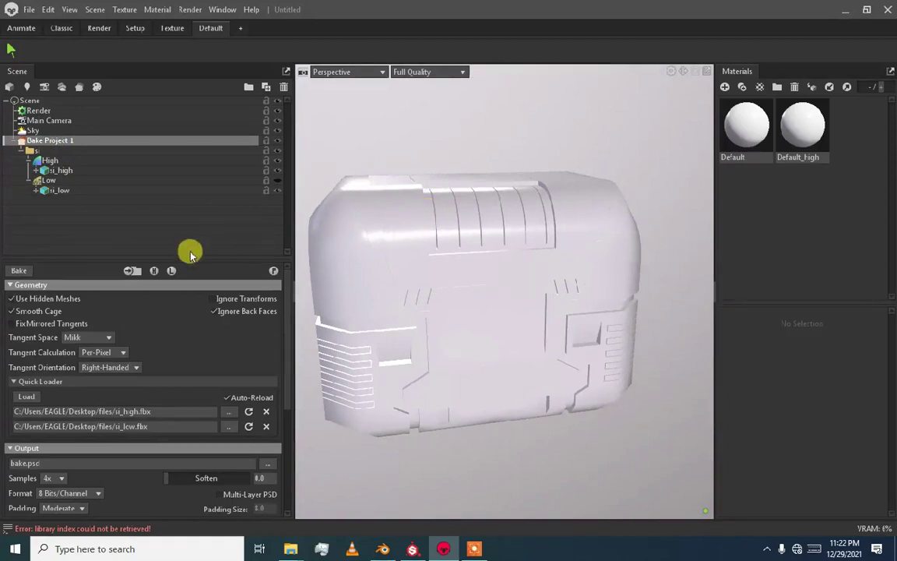
pyautogui.click(155, 271)
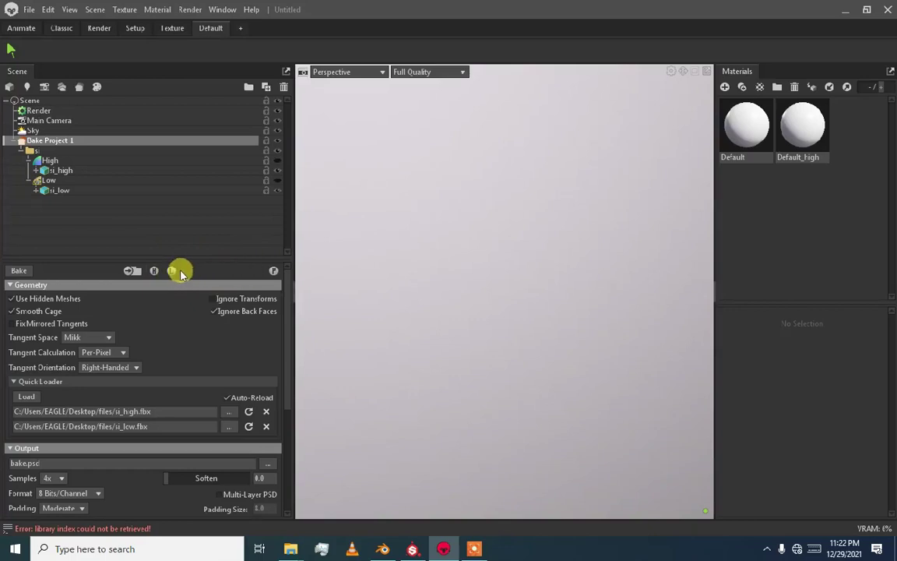
pyautogui.click(172, 271)
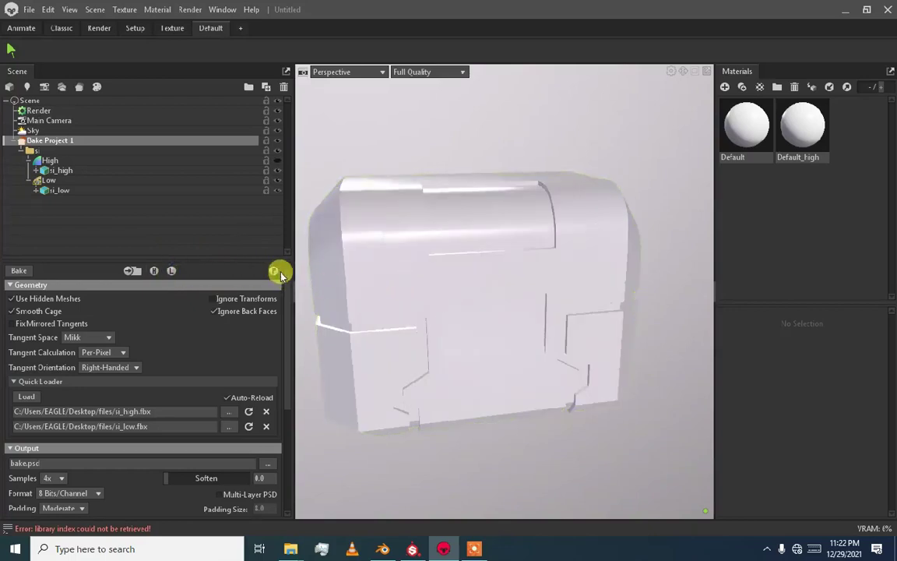
pyautogui.moveTo(400, 256)
pyautogui.mouseDown()
pyautogui.moveTo(413, 264)
pyautogui.moveTo(398, 266)
pyautogui.mouseUp()
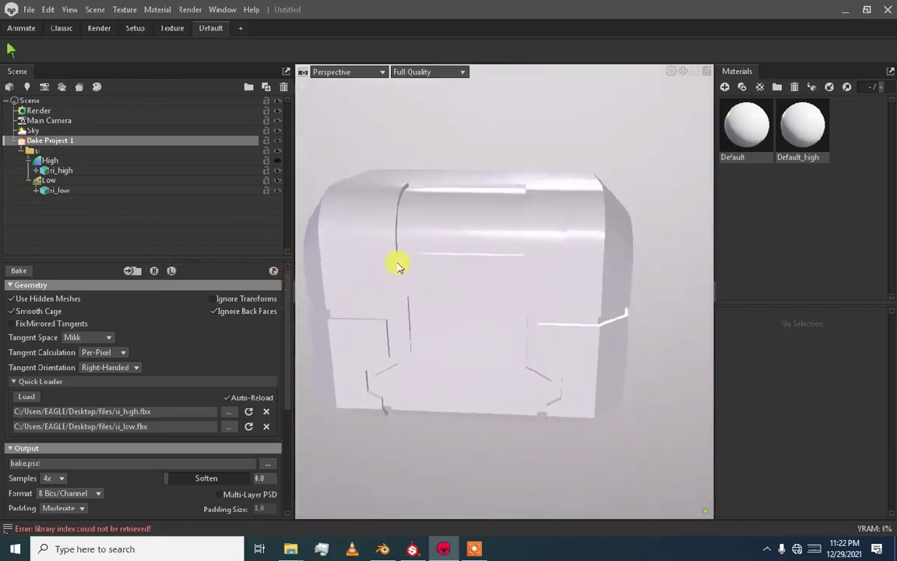
# - Turn on the bake preview, agree to choose a new output path, and create a folder named bakee inside files
pyautogui.click(274, 273)
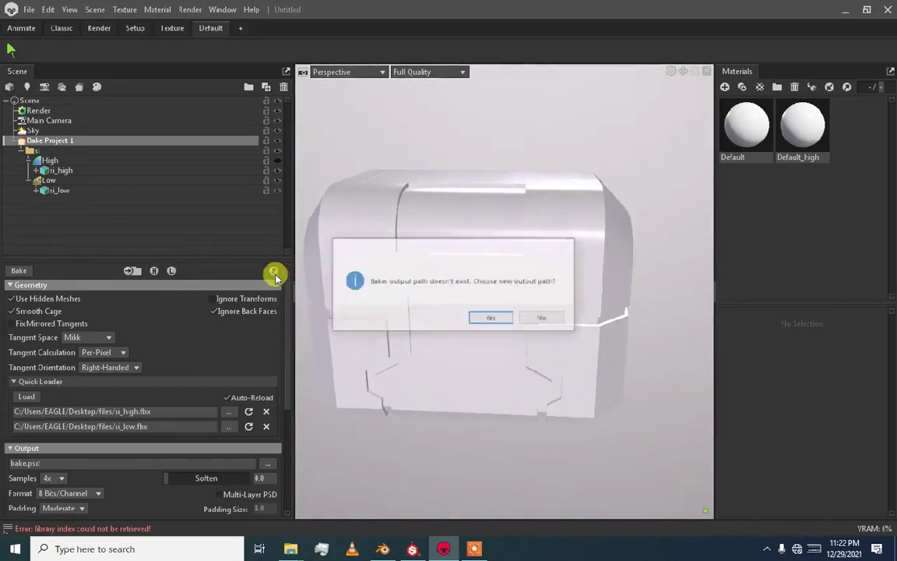
pyautogui.click(483, 318)
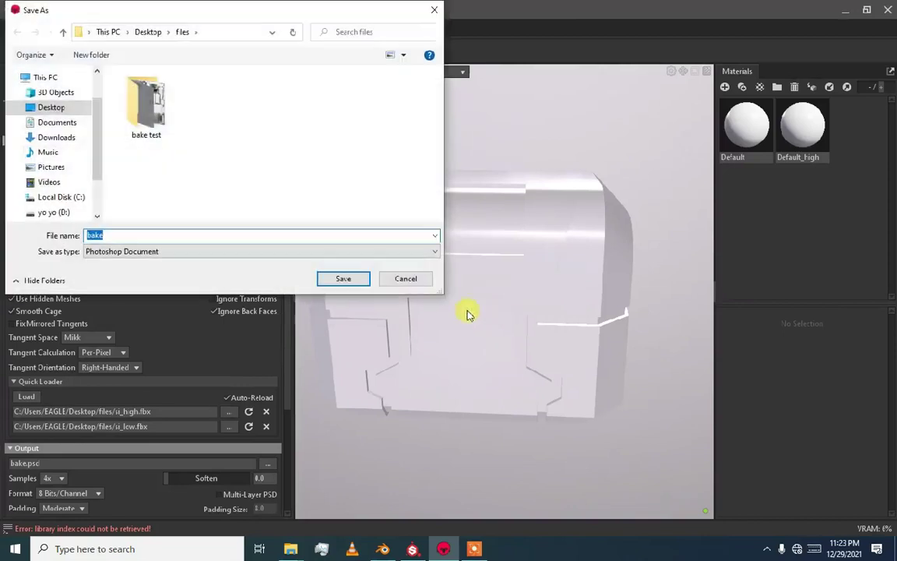
pyautogui.rightClick(275, 134)
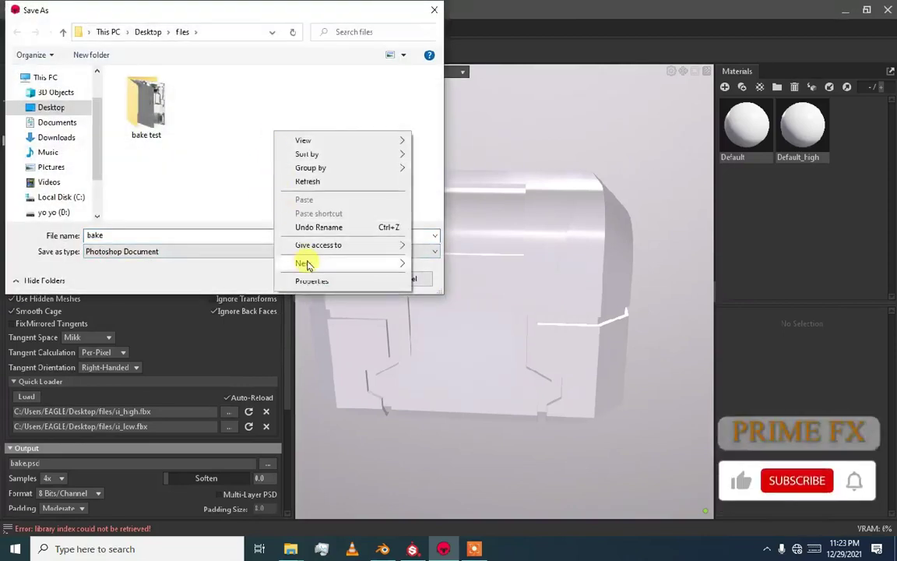
pyautogui.moveTo(306, 262)
pyautogui.click(436, 266)
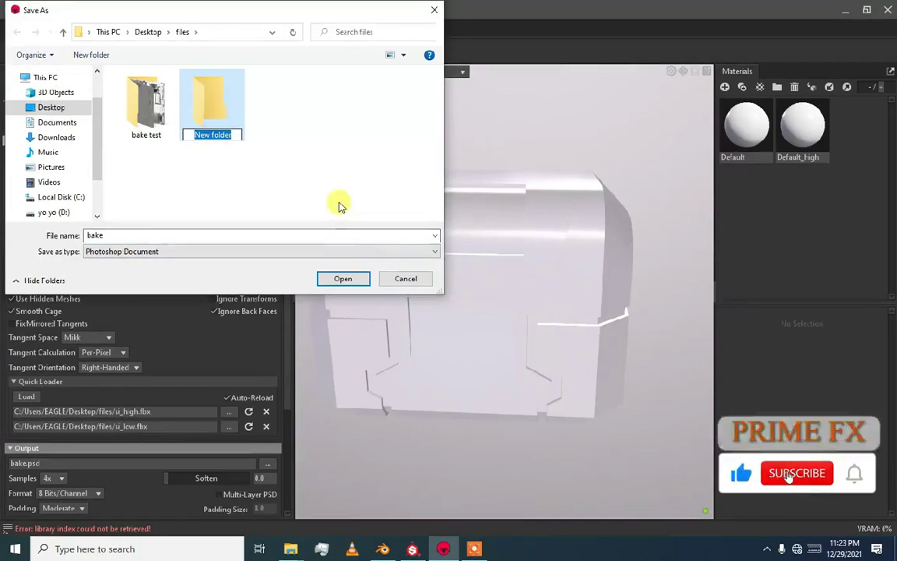
pyautogui.write('b')
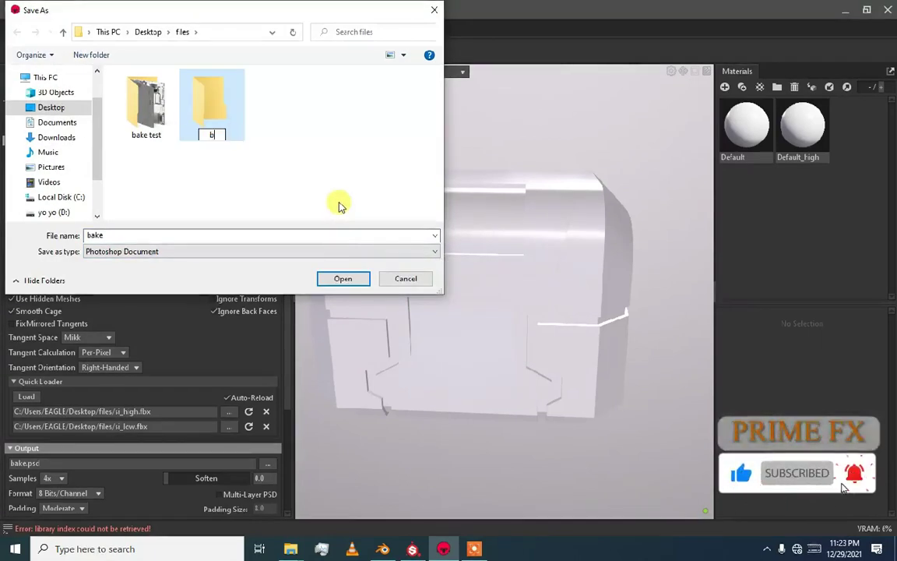
pyautogui.write('akee')
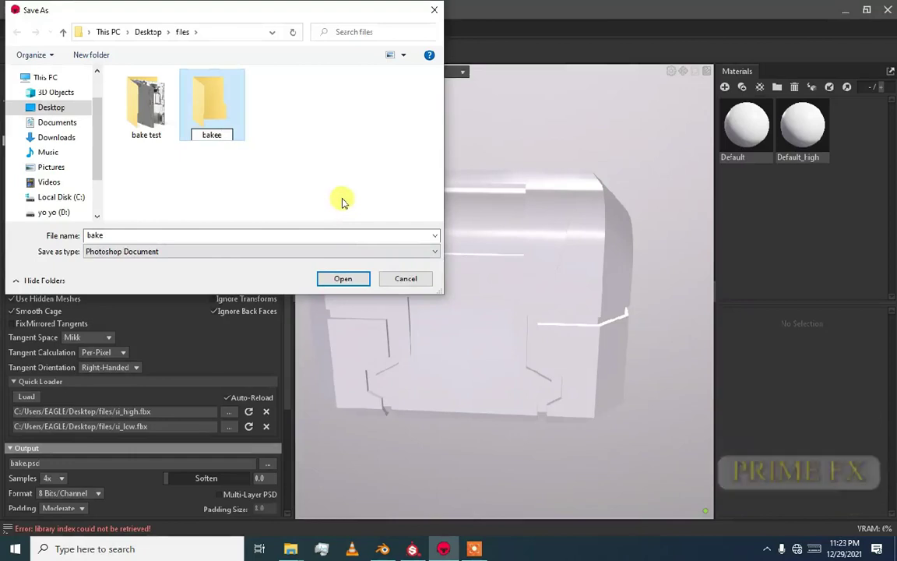
pyautogui.click(145, 261)
# - Save the bake output in the bakee folder as a Portable Network Graphics file named bake
pyautogui.click(146, 251)
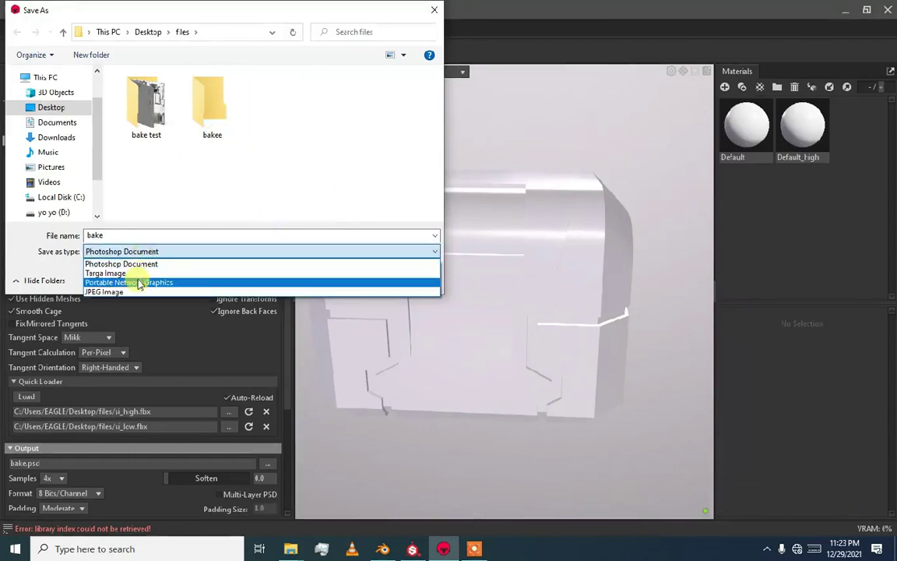
pyautogui.click(137, 284)
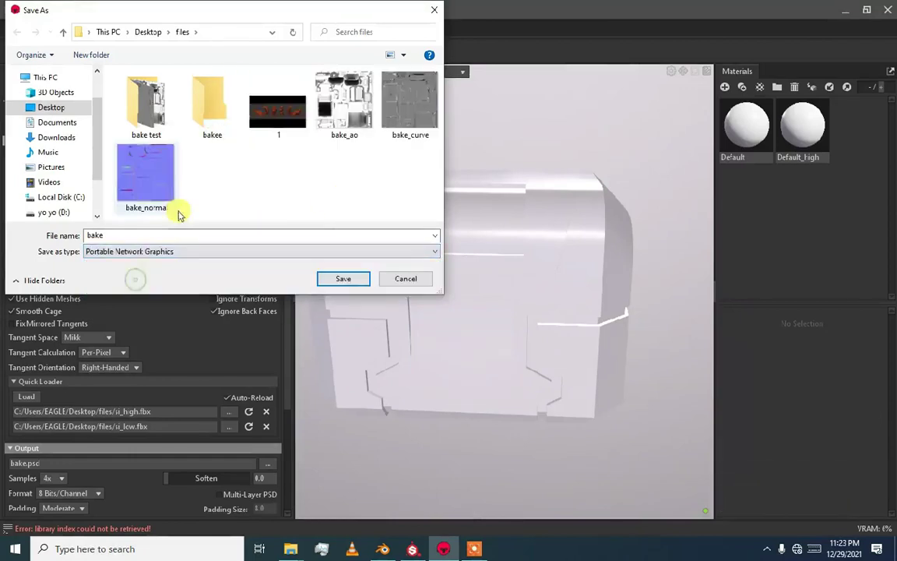
pyautogui.doubleClick(192, 120)
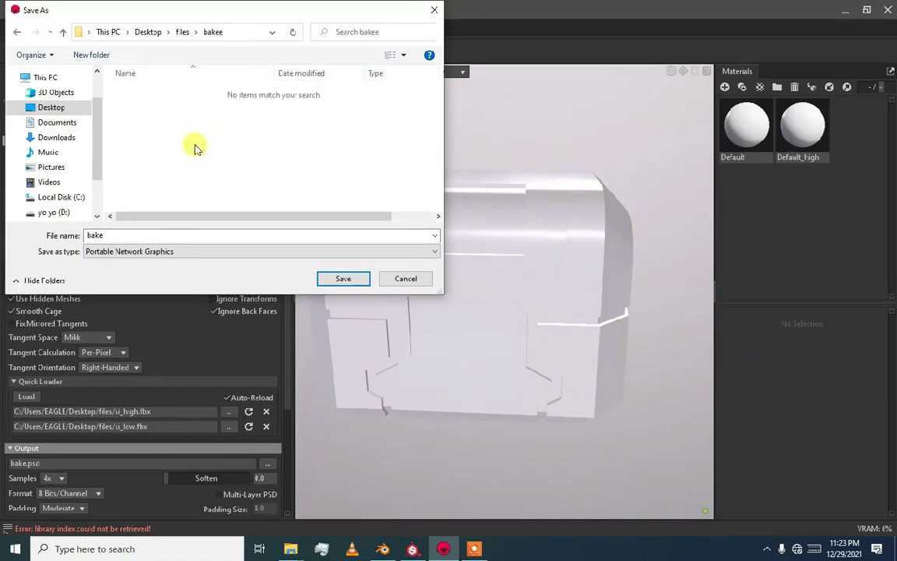
pyautogui.click(355, 280)
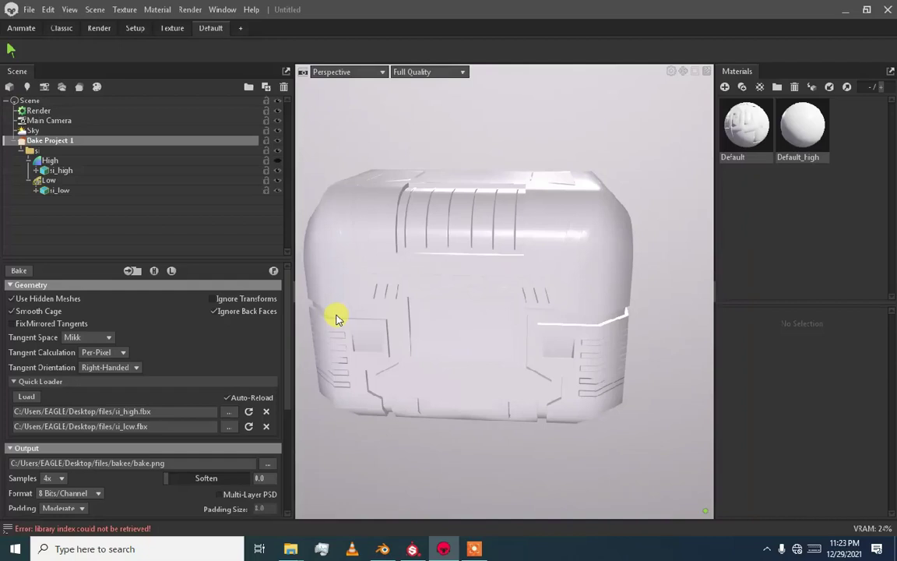
# - Enable the Ambient Occlusion and Curvature maps alongside Normals and bake the project
pyautogui.scroll(-4, 100, 415)
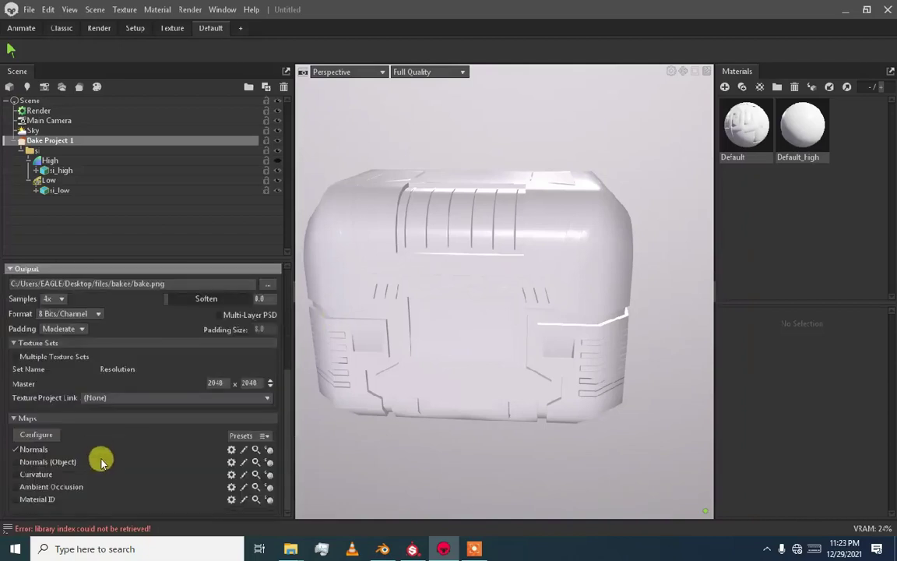
pyautogui.click(45, 487)
pyautogui.click(39, 474)
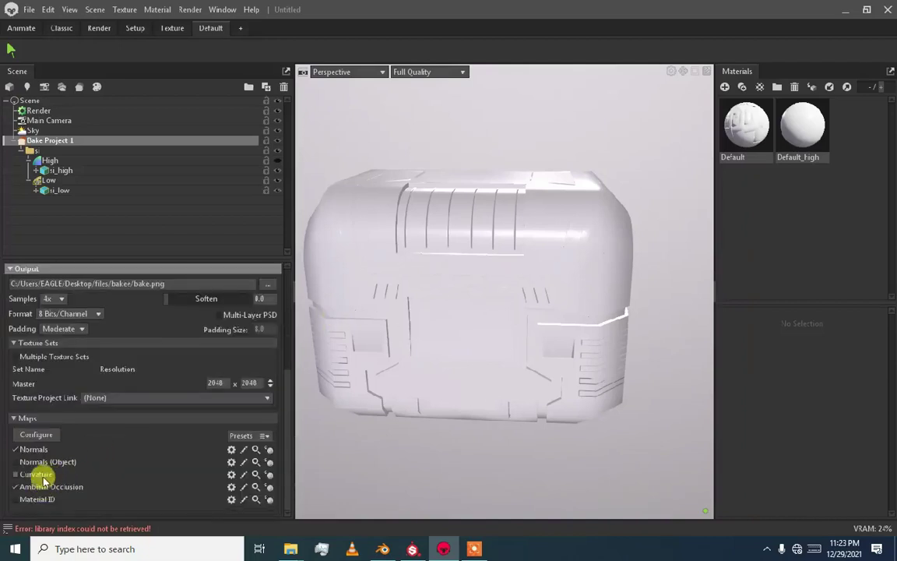
pyautogui.scroll(4, 200, 315)
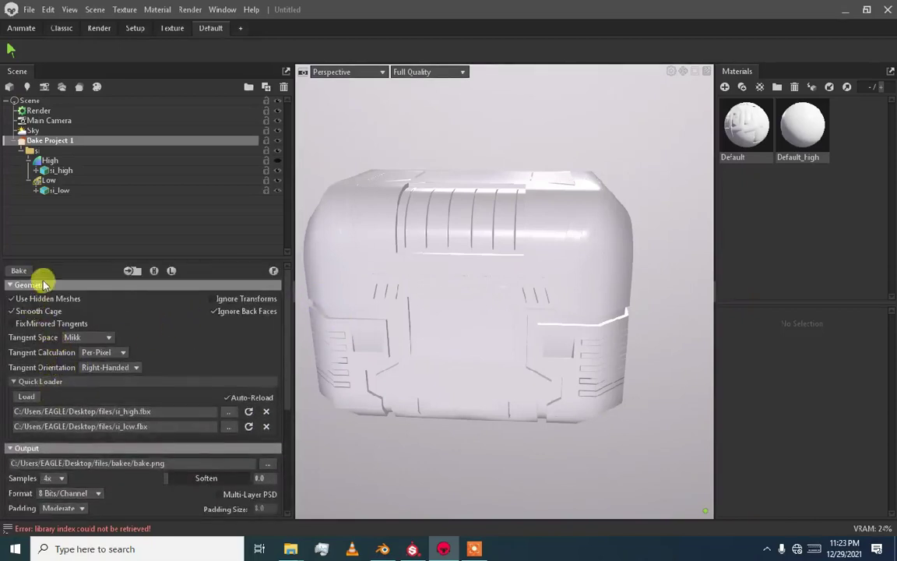
pyautogui.click(19, 270)
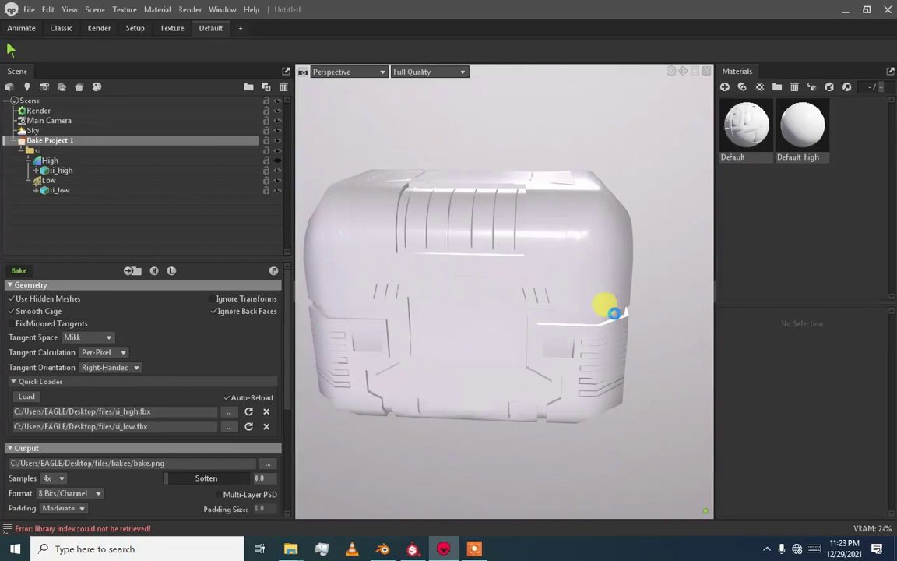
# - Compare the baked crate in Substance Painter and Marmoset Toolbag, examining the side panel, grooves and rounded edges in each
pyautogui.click(412, 547)
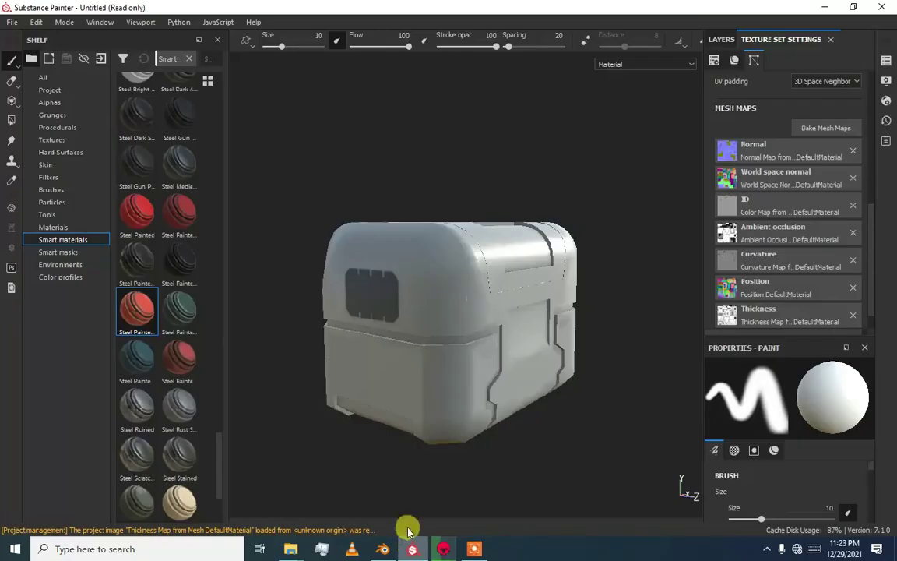
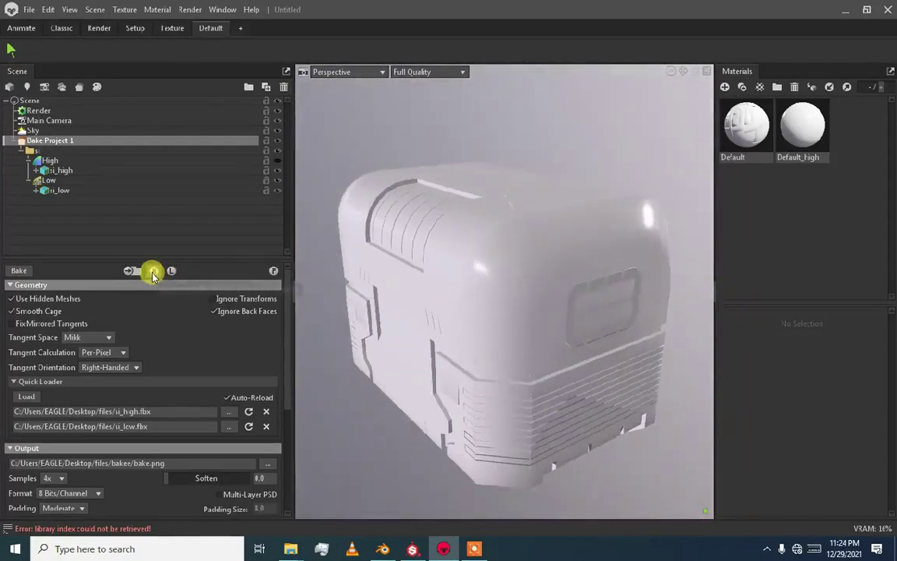
pyautogui.moveTo(366, 269); pyautogui.dragTo(477, 349)
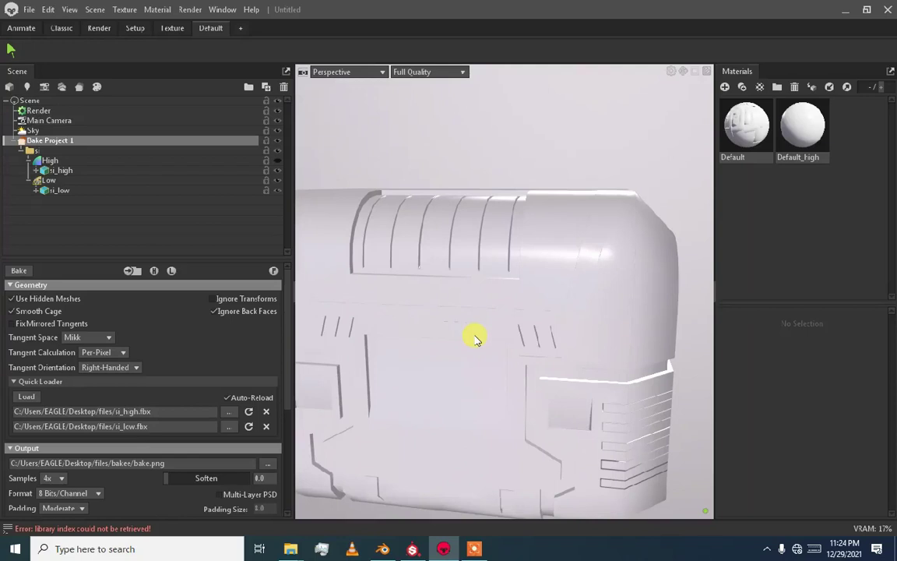
pyautogui.scroll(-3, 484, 339)
pyautogui.moveTo(483, 339); pyautogui.dragTo(571, 328)
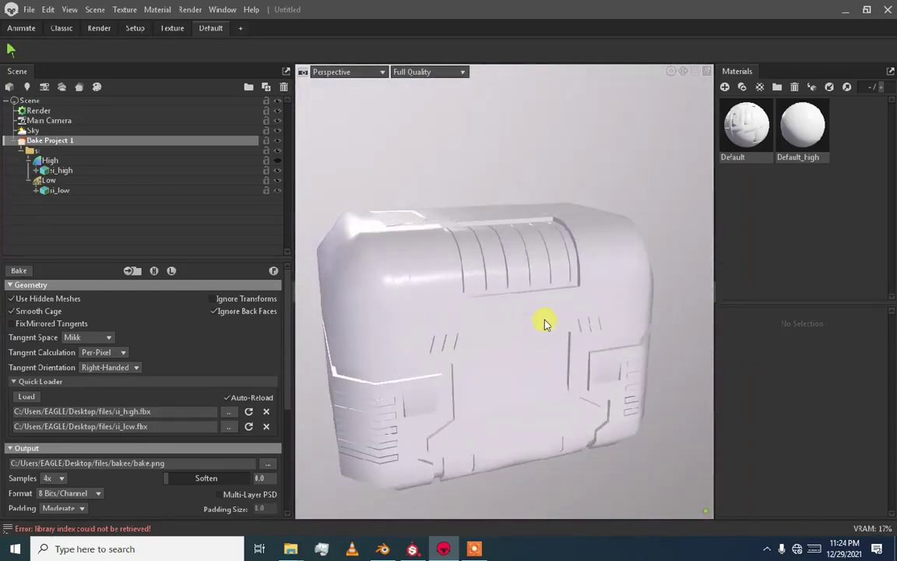
pyautogui.moveTo(552, 300); pyautogui.dragTo(545, 405)
pyautogui.click(411, 548)
pyautogui.moveTo(426, 381)
pyautogui.keyDown('alt'); pyautogui.mouseDown()
pyautogui.moveTo(389, 312)
pyautogui.moveTo(422, 335)
pyautogui.moveTo(520, 294)
pyautogui.moveTo(505, 270)
pyautogui.moveTo(501, 314)
pyautogui.moveTo(396, 394)
pyautogui.moveTo(520, 396)
pyautogui.moveTo(341, 395)
pyautogui.mouseUp(); pyautogui.keyUp('alt')
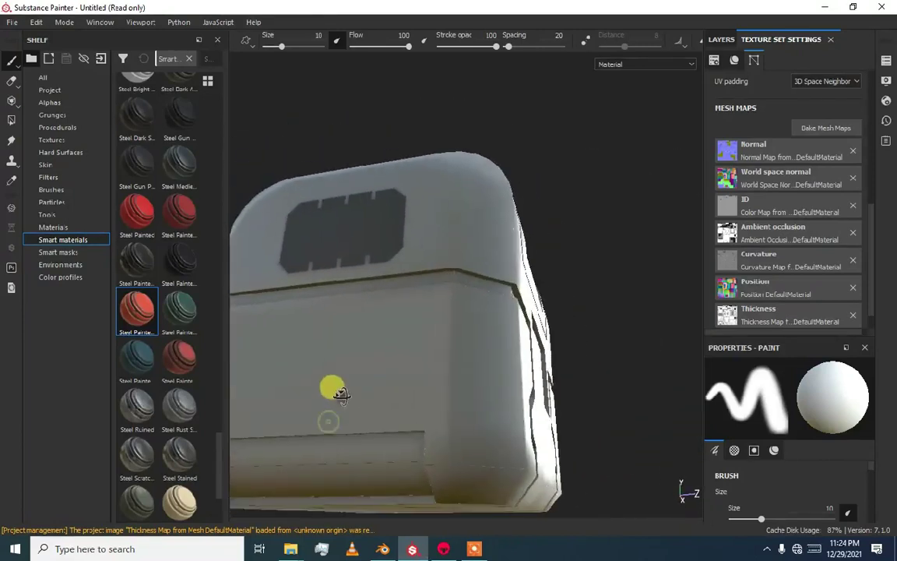
pyautogui.keyDown('alt'); pyautogui.moveTo(437, 476); pyautogui.dragTo(430, 549); pyautogui.keyUp('alt')
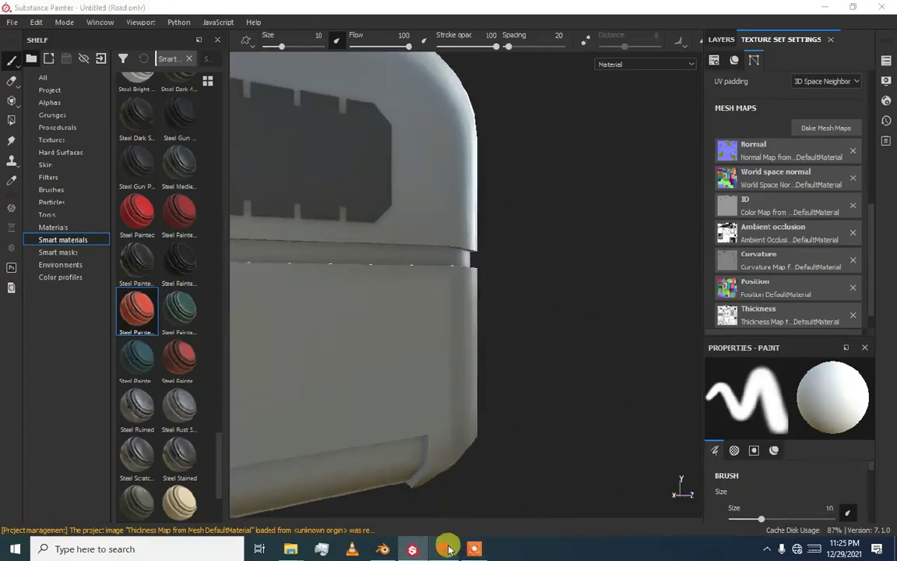
pyautogui.click(447, 549)
pyautogui.moveTo(487, 411)
pyautogui.mouseDown()
pyautogui.moveTo(487, 395)
pyautogui.moveTo(384, 386)
pyautogui.moveTo(558, 354)
pyautogui.moveTo(449, 349)
pyautogui.mouseUp()
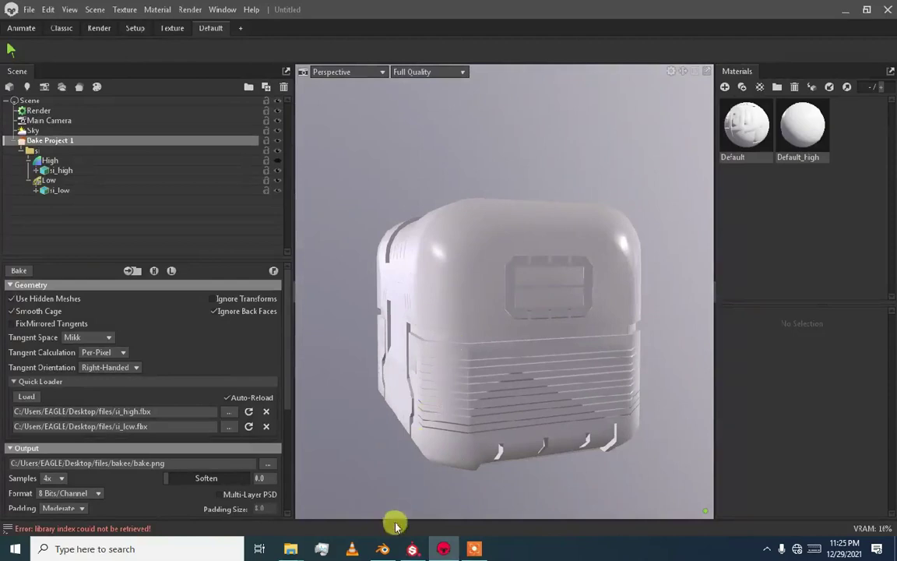
# - Switch to Substance Painter, apply the green Steel Painted smart material to the crate, and try the red one on it
pyautogui.click(413, 549)
pyautogui.keyDown('alt'); pyautogui.moveTo(389, 458); pyautogui.dragTo(467, 404); pyautogui.keyUp('alt')
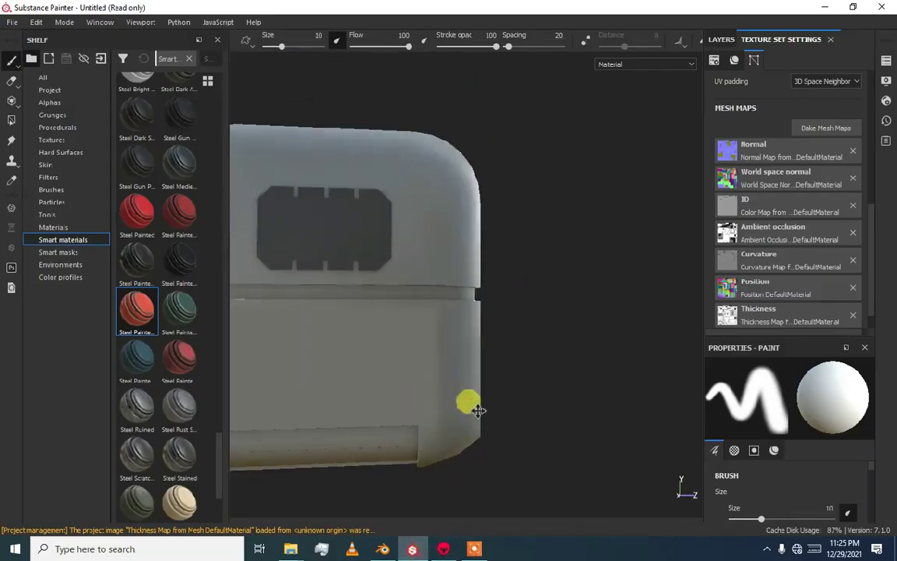
pyautogui.keyDown('alt'); pyautogui.moveTo(242, 348); pyautogui.dragTo(299, 340); pyautogui.keyUp('alt')
pyautogui.moveTo(194, 301); pyautogui.dragTo(281, 309)
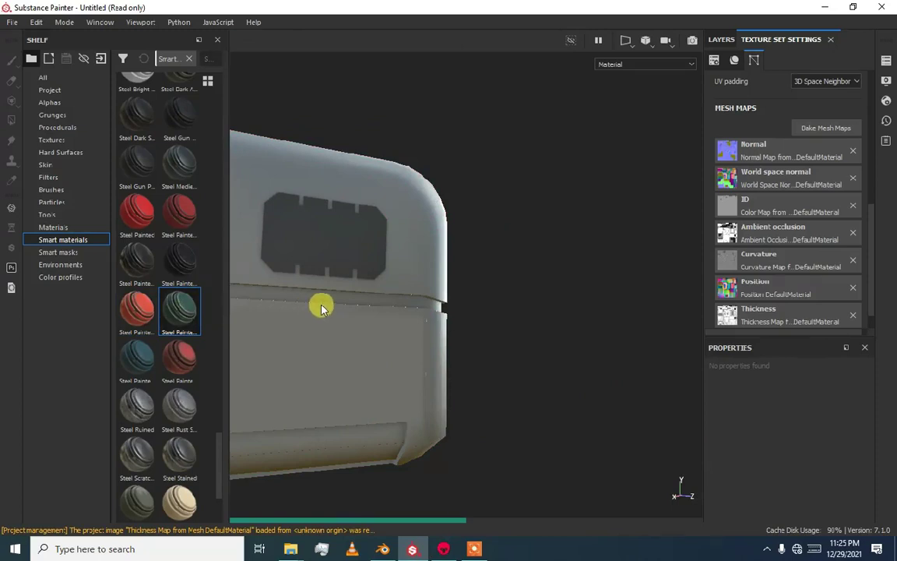
pyautogui.keyDown('alt'); pyautogui.moveTo(320, 304); pyautogui.dragTo(550, 326); pyautogui.keyUp('alt')
pyautogui.moveTo(179, 360)
pyautogui.mouseDown()
pyautogui.moveTo(344, 352)
pyautogui.moveTo(236, 428)
pyautogui.moveTo(187, 393)
pyautogui.moveTo(372, 345)
pyautogui.moveTo(396, 325)
pyautogui.moveTo(284, 413)
pyautogui.moveTo(53, 416)
pyautogui.moveTo(545, 348)
pyautogui.moveTo(444, 361)
pyautogui.moveTo(483, 246)
pyautogui.mouseUp()
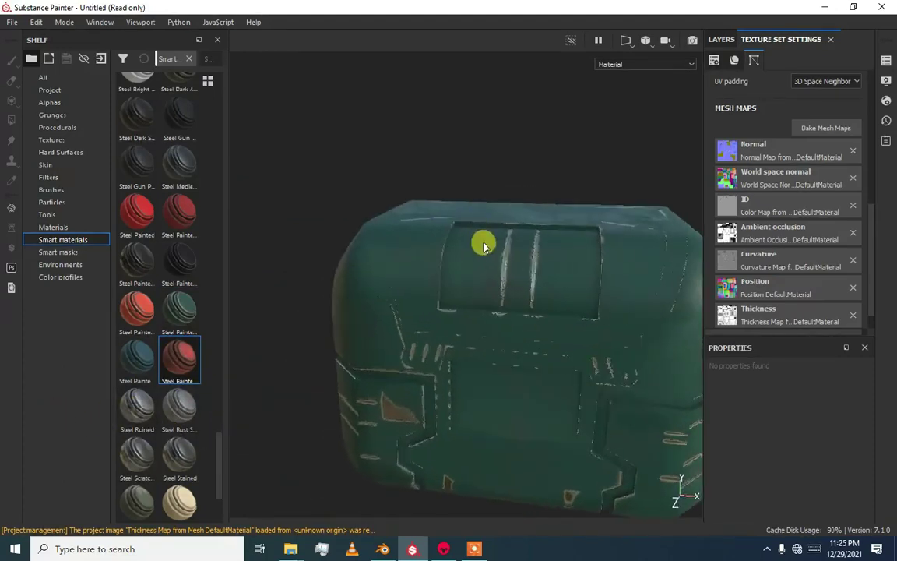
# - Start a new project and choose si_low.fbx as its mesh file
pyautogui.click(13, 22)
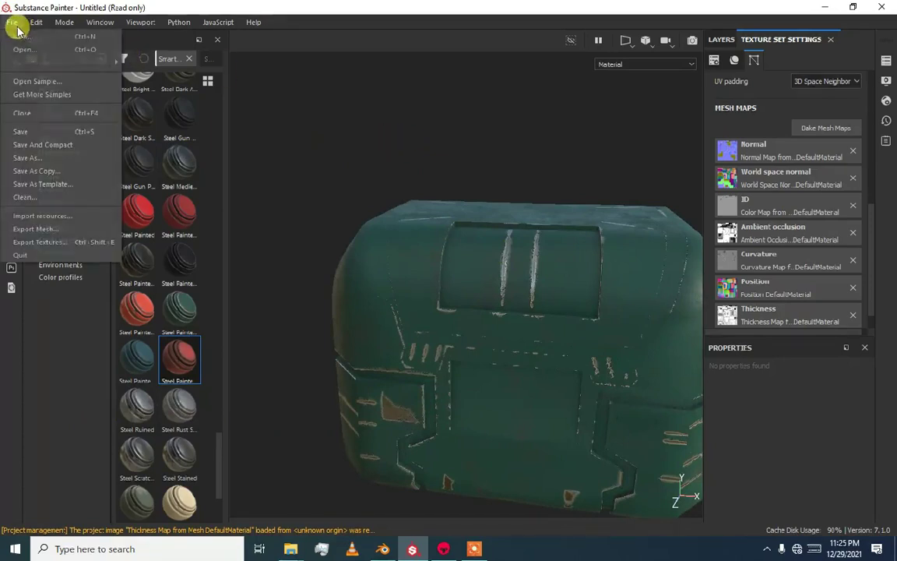
pyautogui.click(22, 36)
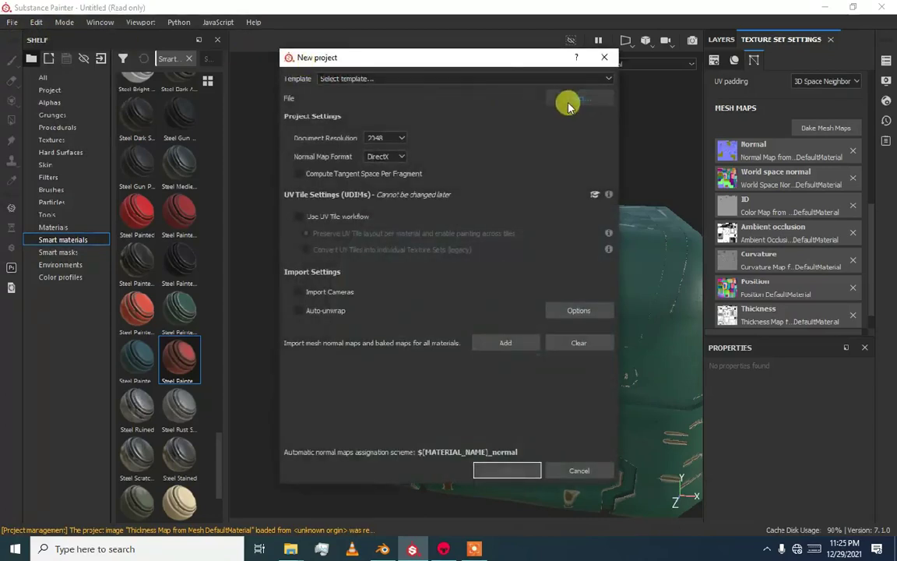
pyautogui.click(571, 100)
pyautogui.doubleClick(630, 188)
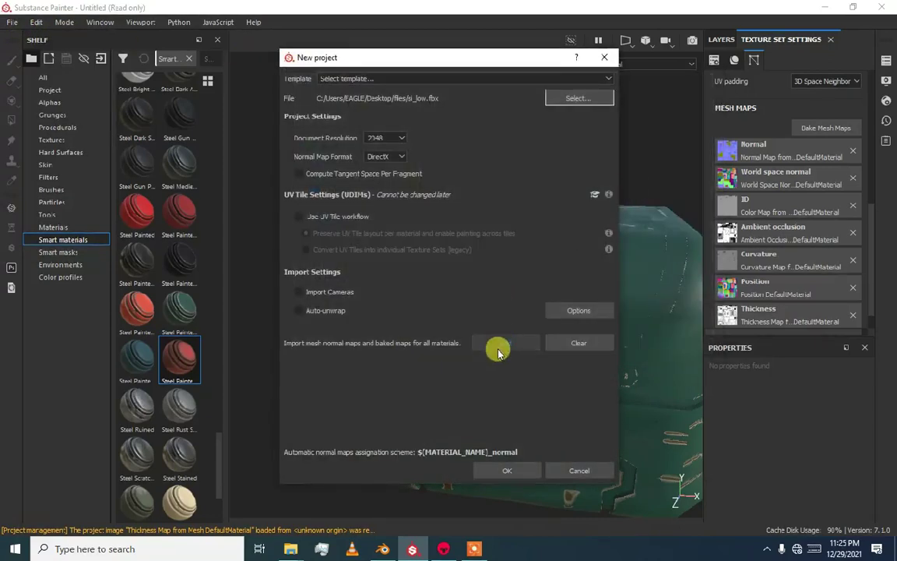
# - Import bake_ao, bake_curve and bake_normal from the bakee folder as baked maps and create the project
pyautogui.click(507, 345)
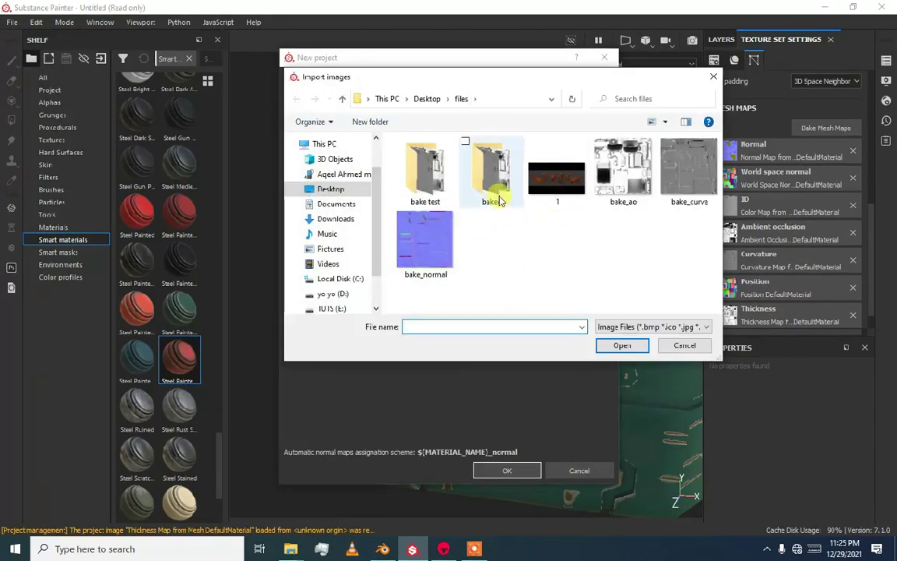
pyautogui.doubleClick(503, 198)
pyautogui.moveTo(557, 236); pyautogui.dragTo(442, 182)
pyautogui.click(615, 344)
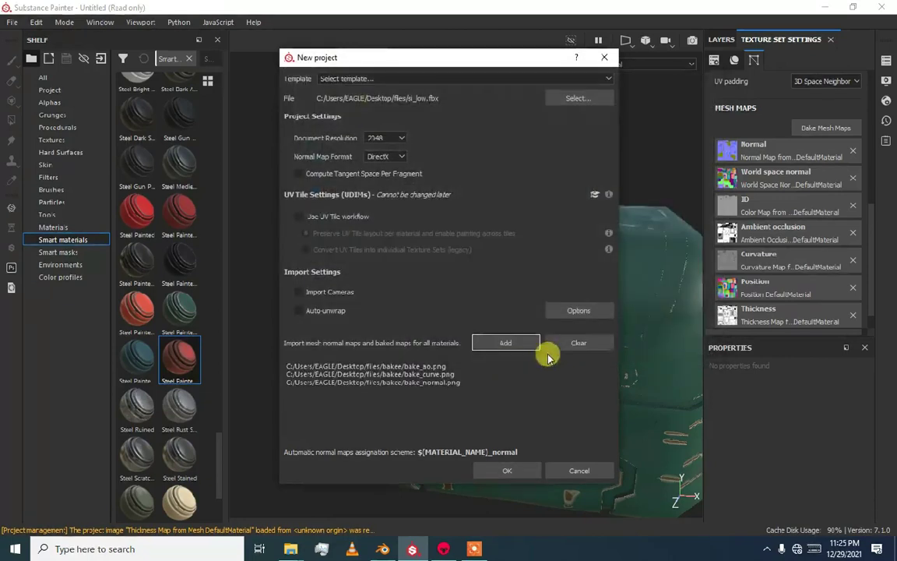
pyautogui.click(500, 472)
pyautogui.click(421, 294)
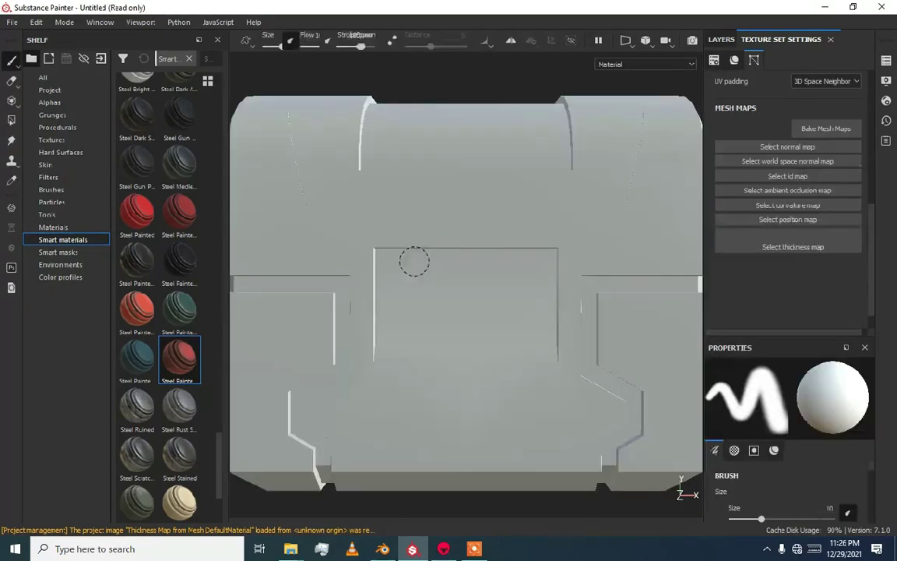
# - Assign bake_normal, bake_ao and bake_curve as the crate's normal, ambient occlusion and curvature mesh maps
pyautogui.keyDown('alt'); pyautogui.moveTo(431, 230); pyautogui.dragTo(518, 300); pyautogui.keyUp('alt')
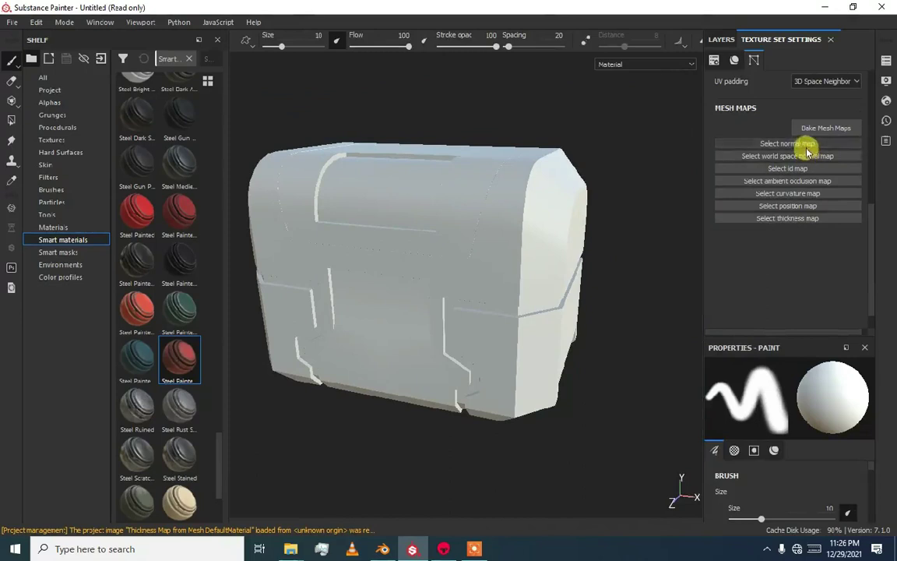
pyautogui.click(807, 145)
pyautogui.click(798, 189)
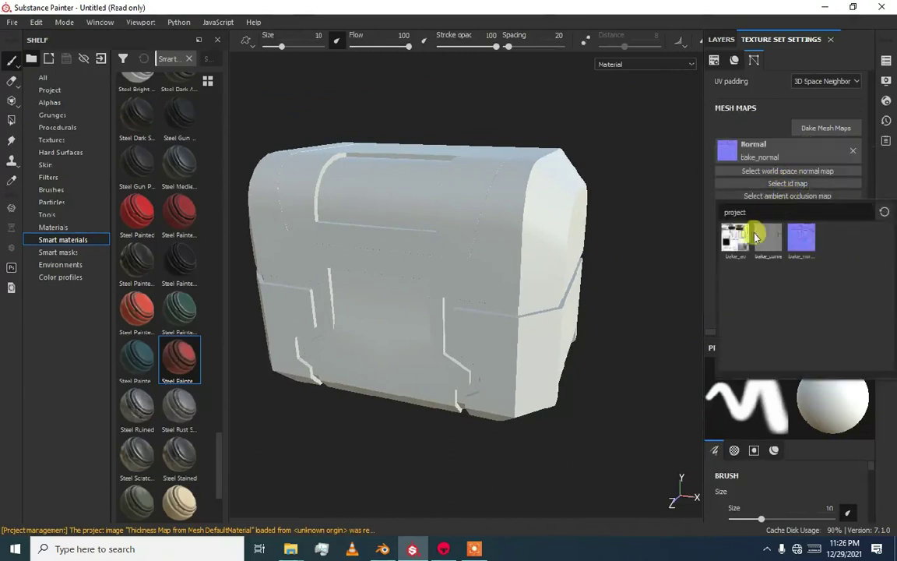
pyautogui.click(734, 238)
pyautogui.click(792, 226)
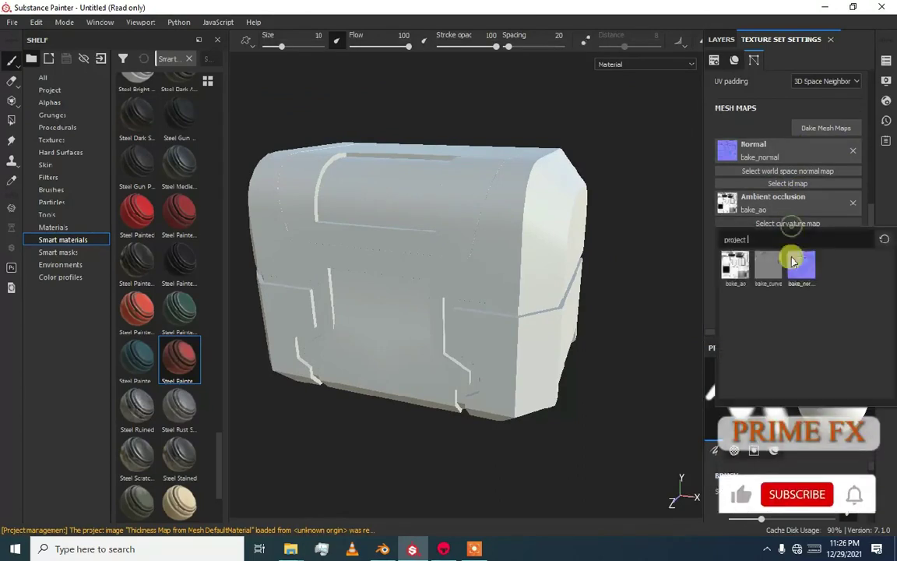
pyautogui.click(770, 263)
# - Apply the green Steel Painted smart material to the crate and inspect its corners, grooves and side panel
pyautogui.keyDown('alt'); pyautogui.moveTo(554, 303); pyautogui.dragTo(402, 281); pyautogui.keyUp('alt')
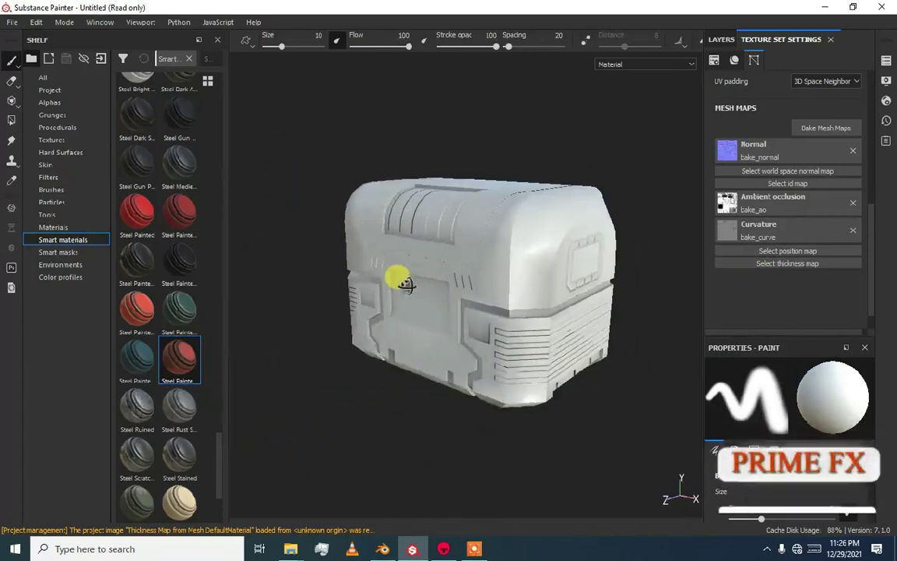
pyautogui.moveTo(178, 308); pyautogui.dragTo(370, 292)
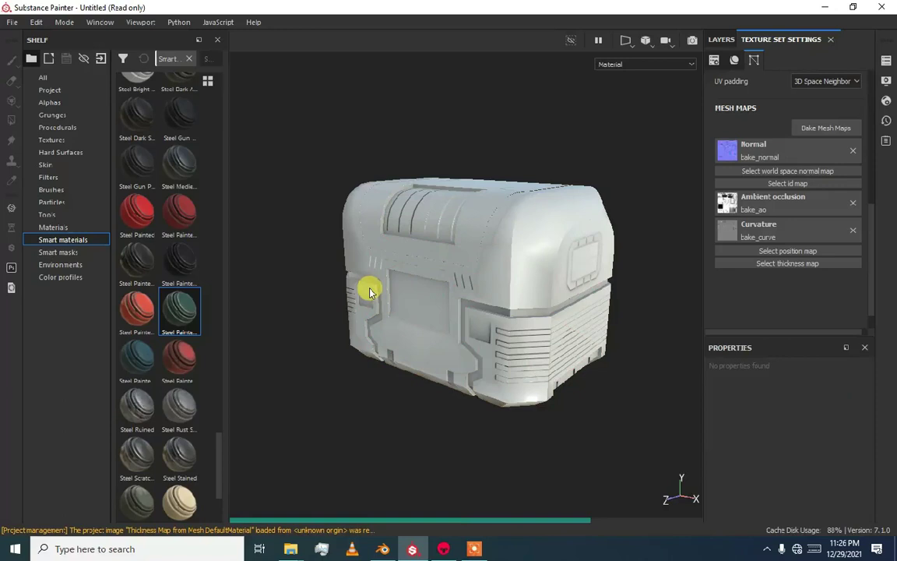
pyautogui.keyDown('alt'); pyautogui.moveTo(369, 291); pyautogui.dragTo(336, 309); pyautogui.keyUp('alt')
pyautogui.scroll(3, 514, 207)
pyautogui.keyDown('alt'); pyautogui.moveTo(551, 206); pyautogui.dragTo(530, 242); pyautogui.keyUp('alt')
pyautogui.scroll(2, 514, 233)
pyautogui.keyDown('alt'); pyautogui.moveTo(498, 227); pyautogui.dragTo(541, 227, button='middle'); pyautogui.keyUp('alt')
pyautogui.keyDown('alt'); pyautogui.moveTo(541, 226); pyautogui.dragTo(288, 315); pyautogui.keyUp('alt')
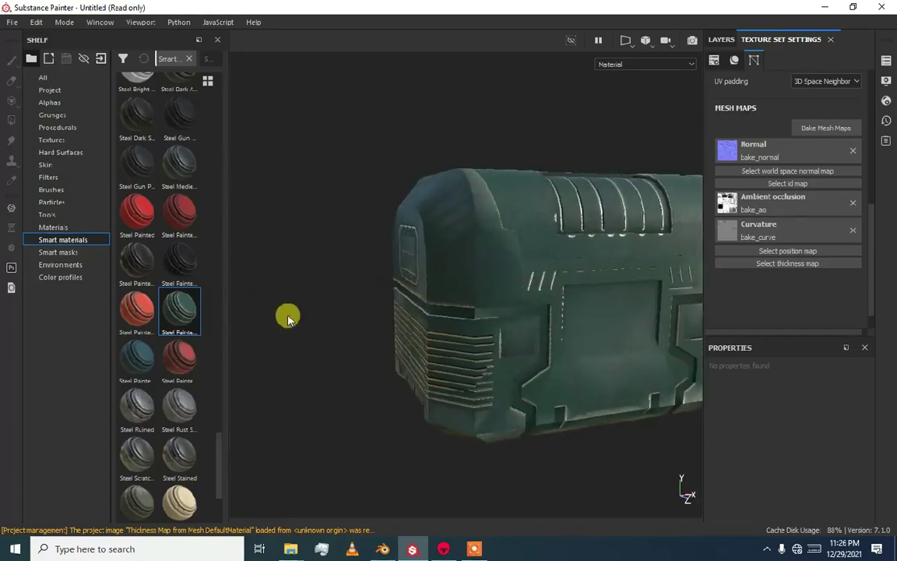
# - Apply the black Steel Painted smart material and compare the crate's edges and grooves with the bake in Marmoset Toolbag
pyautogui.moveTo(169, 268)
pyautogui.mouseDown()
pyautogui.moveTo(466, 280)
pyautogui.moveTo(484, 291)
pyautogui.mouseUp()
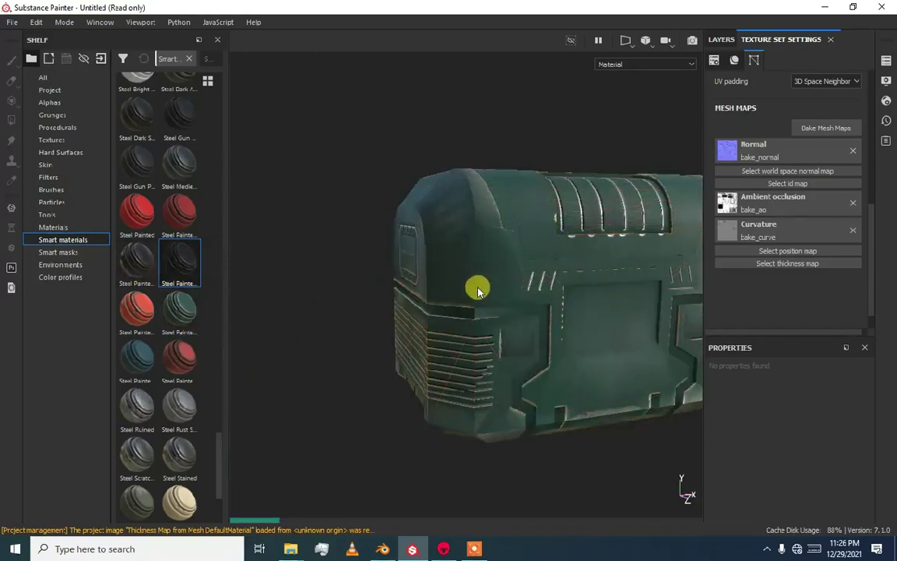
pyautogui.click(443, 548)
pyautogui.moveTo(447, 379); pyautogui.dragTo(414, 450)
pyautogui.moveTo(440, 548)
pyautogui.click(413, 548)
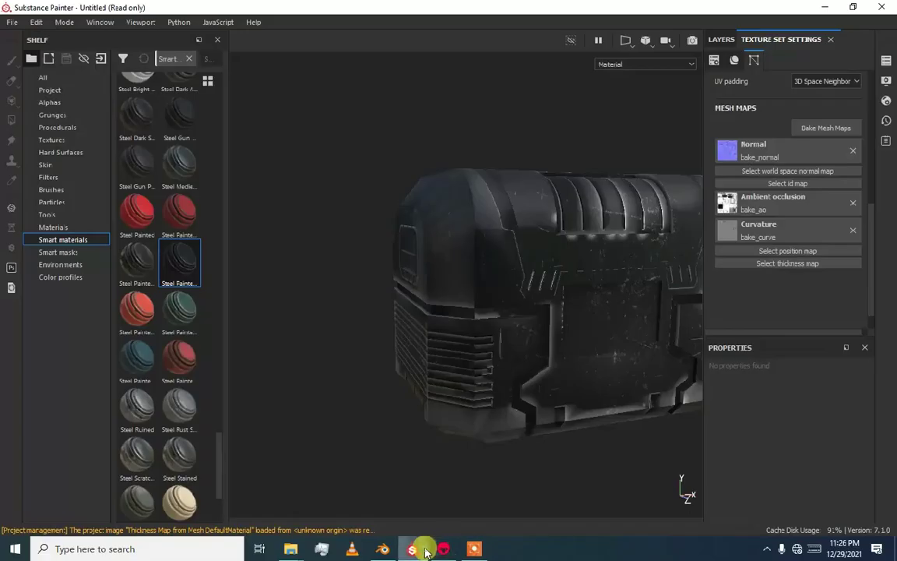
pyautogui.moveTo(483, 377)
pyautogui.keyDown('alt'); pyautogui.mouseDown()
pyautogui.moveTo(430, 371)
pyautogui.moveTo(473, 361)
pyautogui.moveTo(417, 362)
pyautogui.moveTo(569, 335)
pyautogui.mouseUp(); pyautogui.keyUp('alt')
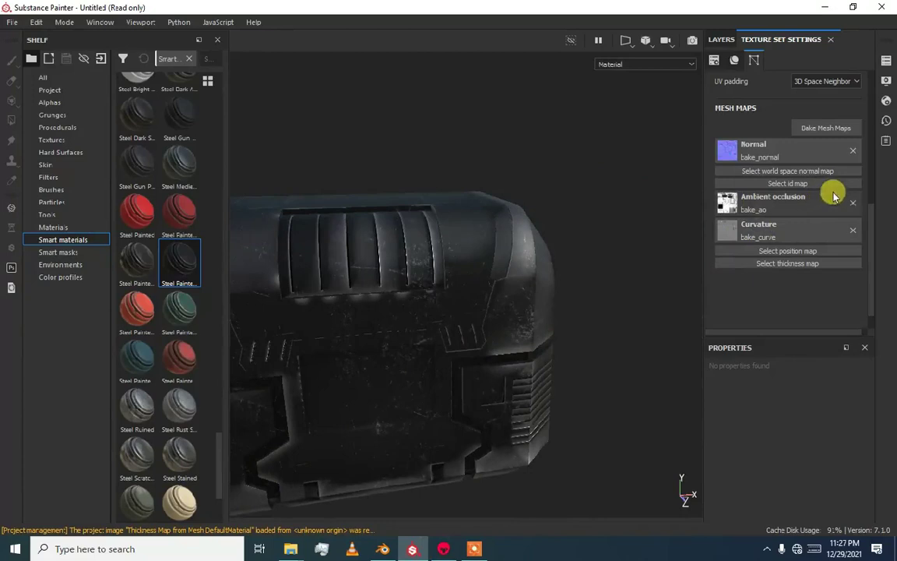
# - Remove the assigned normal map, start a new project and choose si_low.fbx from the files folder as its mesh
pyautogui.click(853, 150)
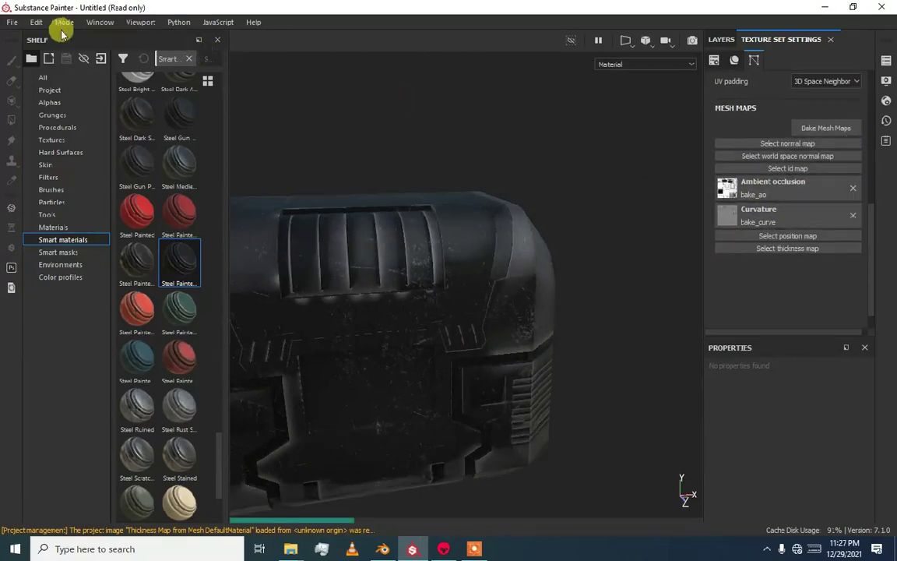
pyautogui.click(13, 22)
pyautogui.click(21, 39)
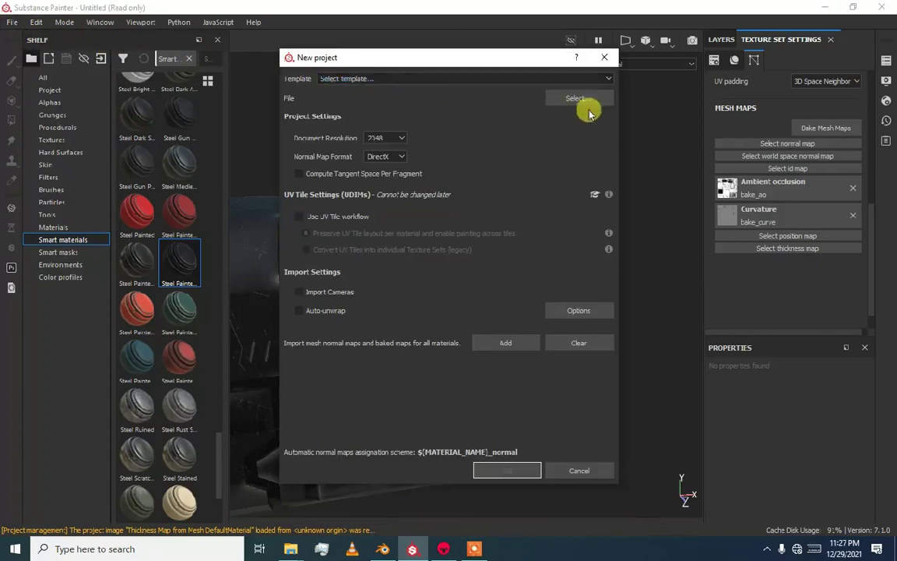
pyautogui.click(586, 100)
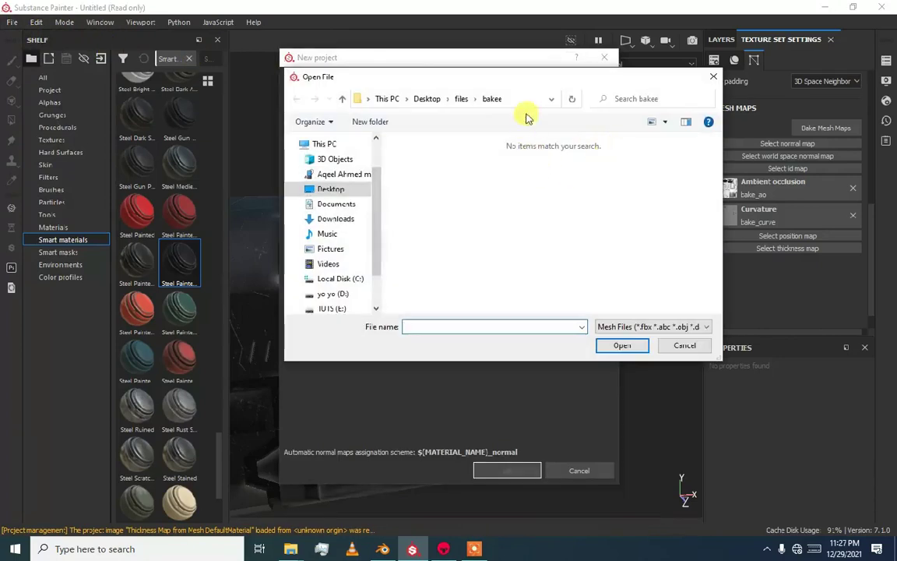
pyautogui.click(461, 99)
pyautogui.doubleClick(627, 166)
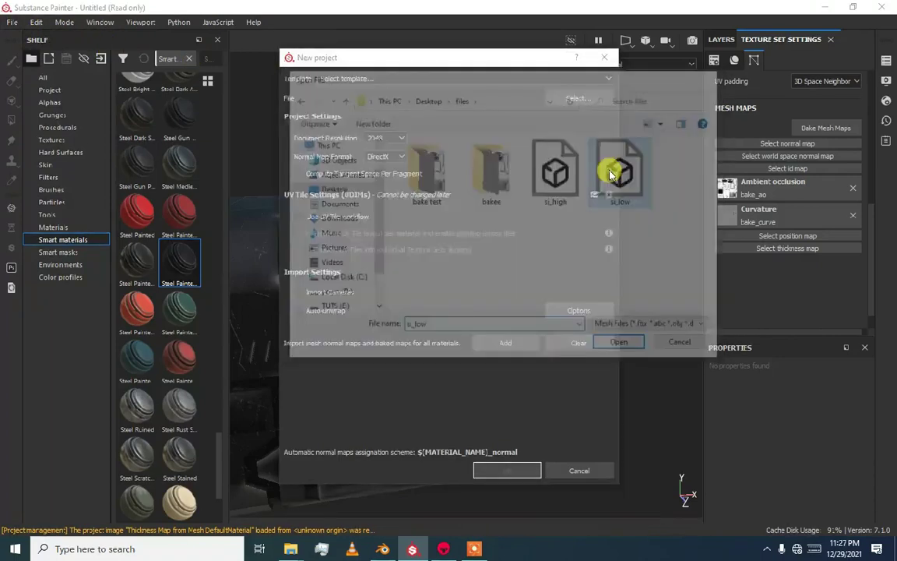
# - Import bake_ao, bake_curve and bake_normal from the files folder, create the project and discard the previous project's changes
pyautogui.click(514, 341)
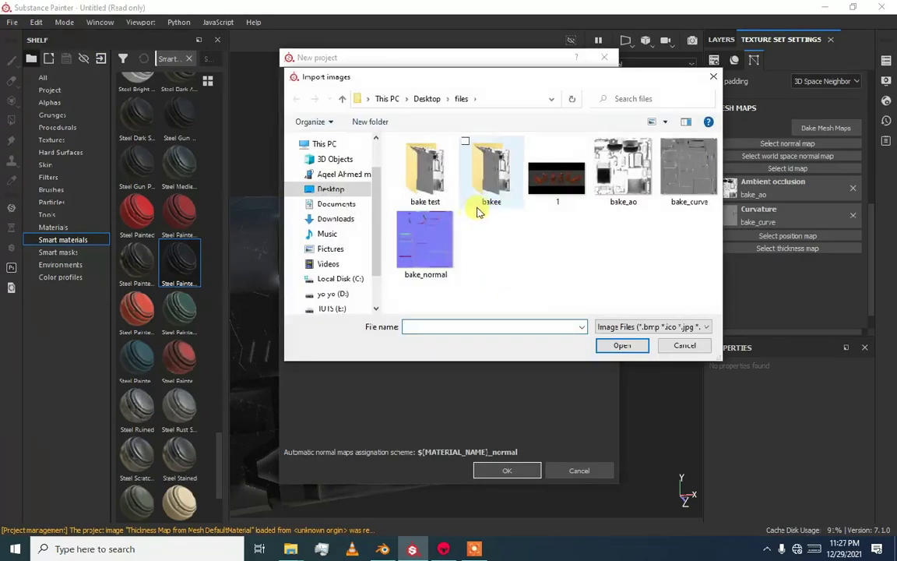
pyautogui.click(643, 169)
pyautogui.keyDown('ctrl'); pyautogui.click(688, 184); pyautogui.keyUp('ctrl')
pyautogui.keyDown('ctrl'); pyautogui.click(451, 249); pyautogui.keyUp('ctrl')
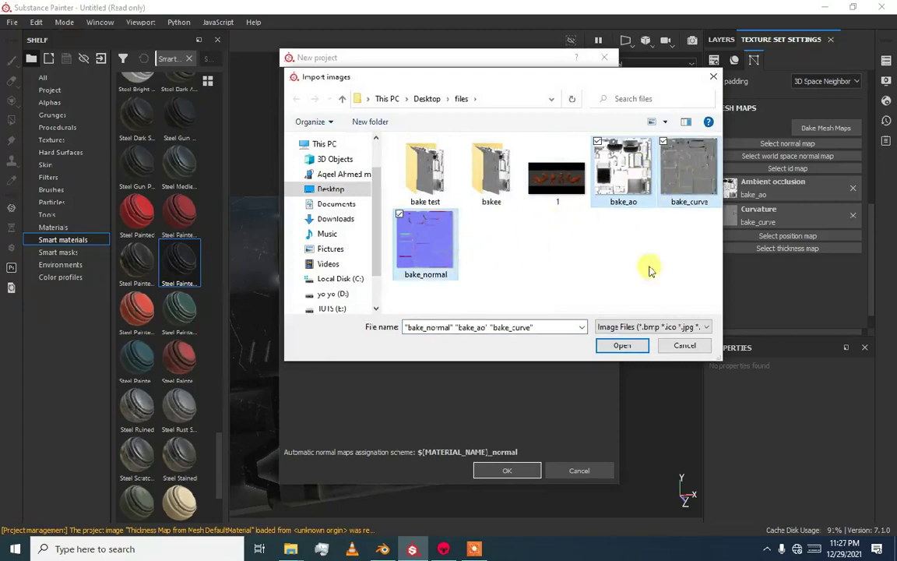
pyautogui.click(623, 345)
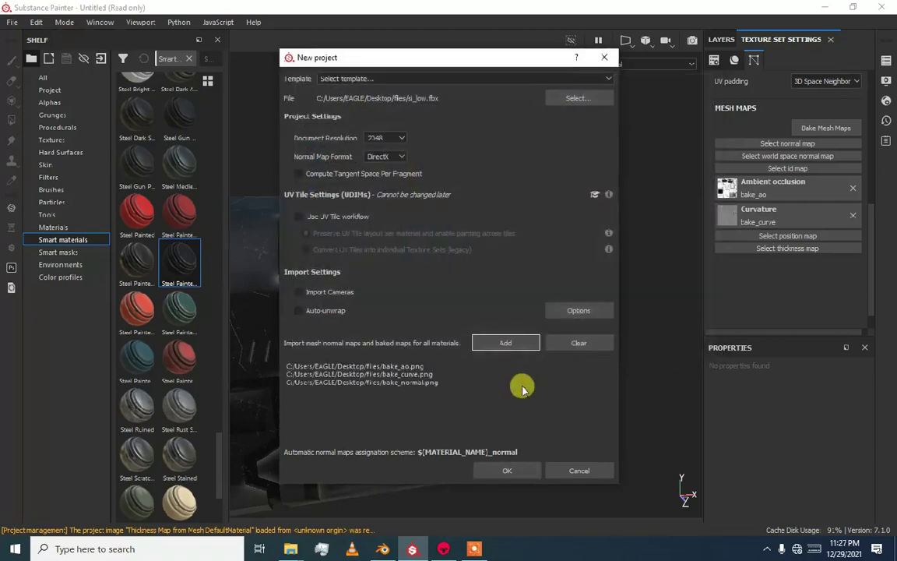
pyautogui.click(507, 469)
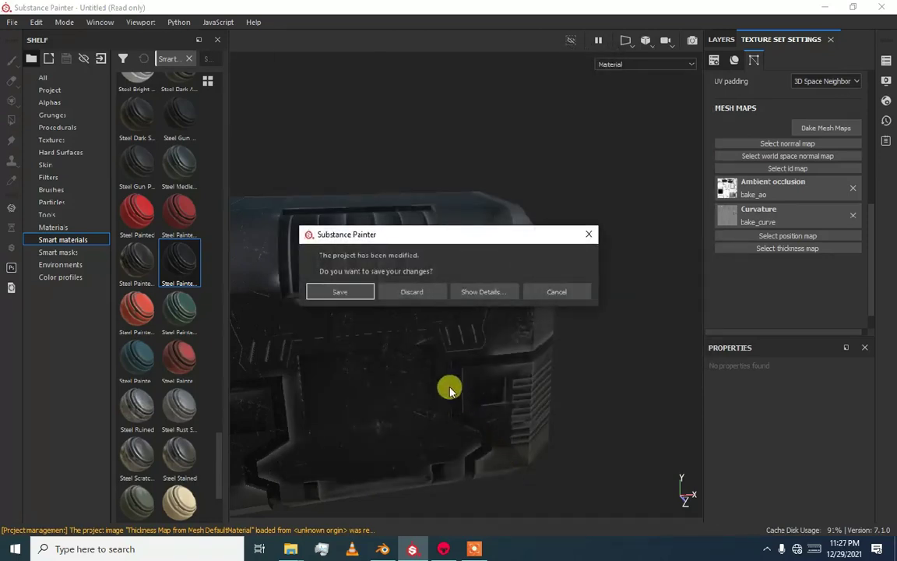
pyautogui.click(414, 294)
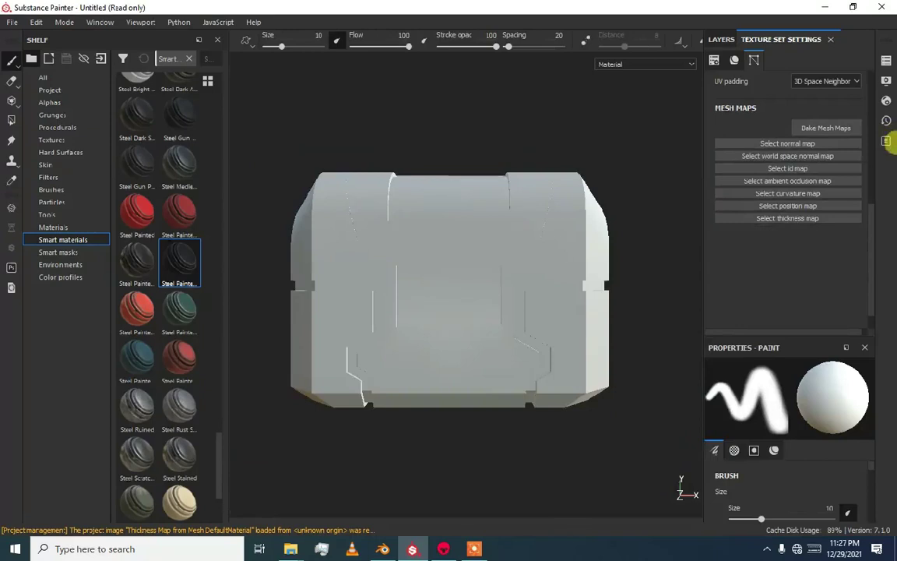
# - Set the new project's normal, ambient occlusion and curvature mesh maps to bake_normal, bake_ao and bake_curve
pyautogui.click(838, 143)
pyautogui.click(802, 191)
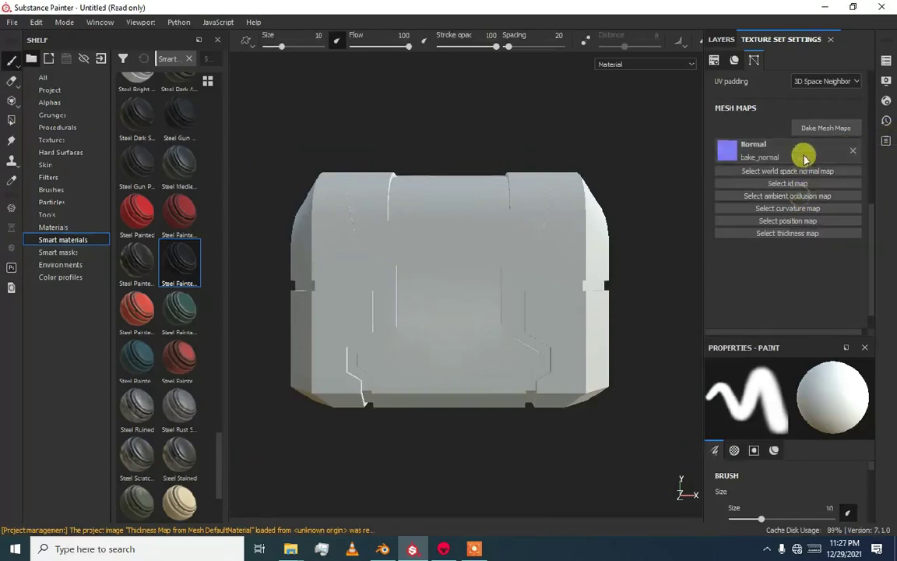
pyautogui.click(797, 195)
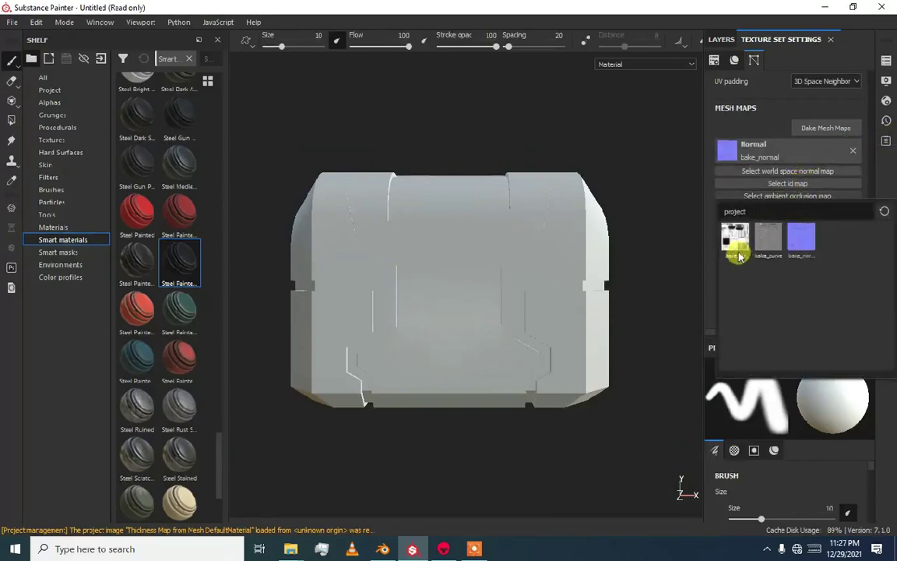
pyautogui.click(736, 243)
pyautogui.click(798, 226)
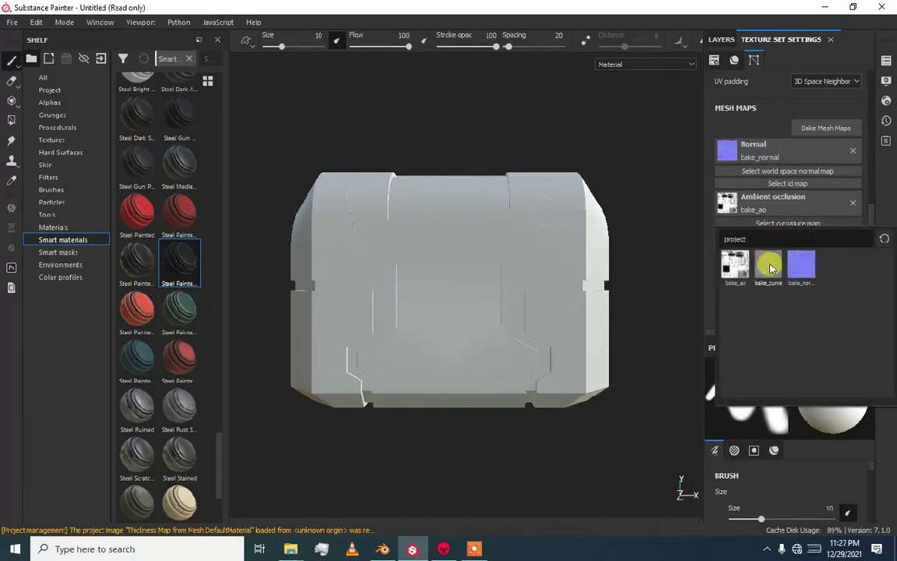
pyautogui.click(767, 286)
# - Apply the black Steel Painted smart material to the crate in the new project
pyautogui.keyDown('alt'); pyautogui.moveTo(600, 280); pyautogui.dragTo(311, 278); pyautogui.keyUp('alt')
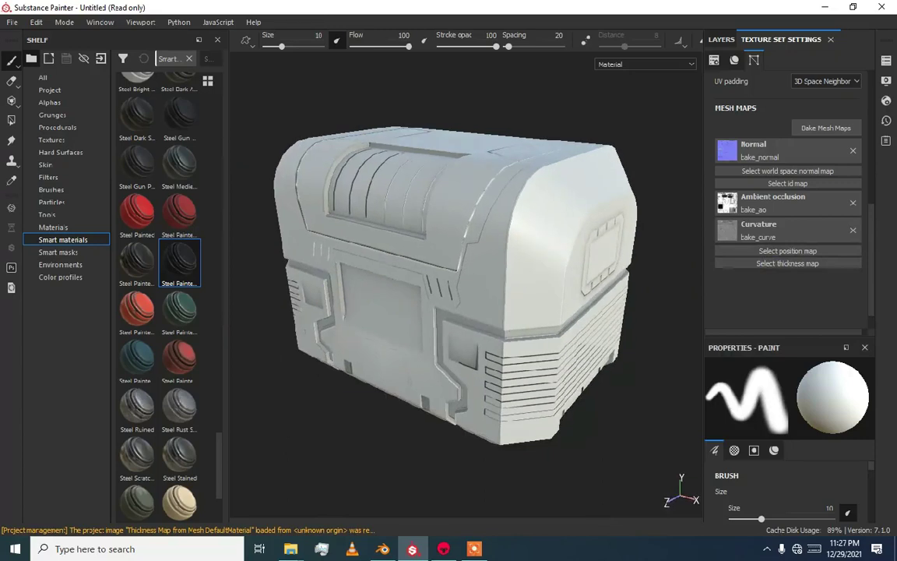
pyautogui.moveTo(178, 265); pyautogui.dragTo(354, 278)
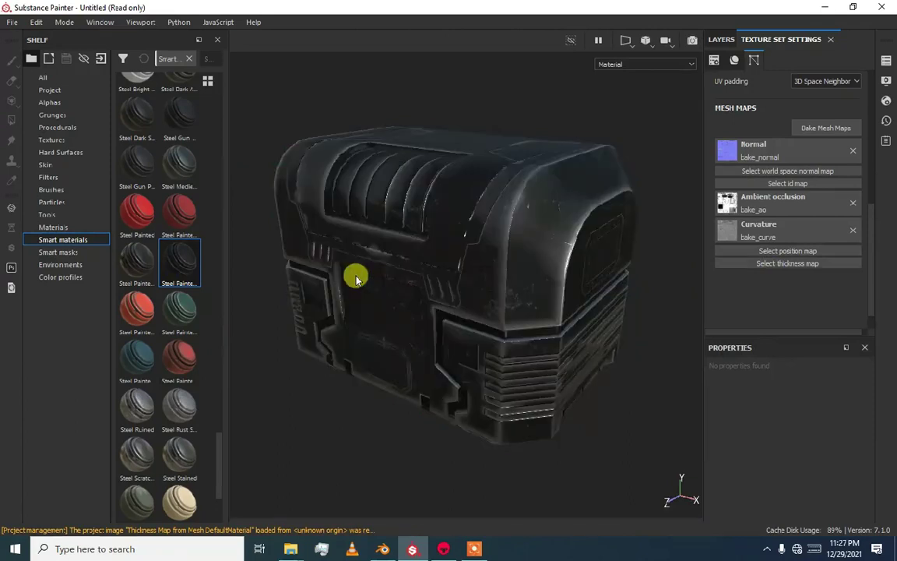
pyautogui.keyDown('alt'); pyautogui.moveTo(356, 282); pyautogui.dragTo(411, 479); pyautogui.keyUp('alt')
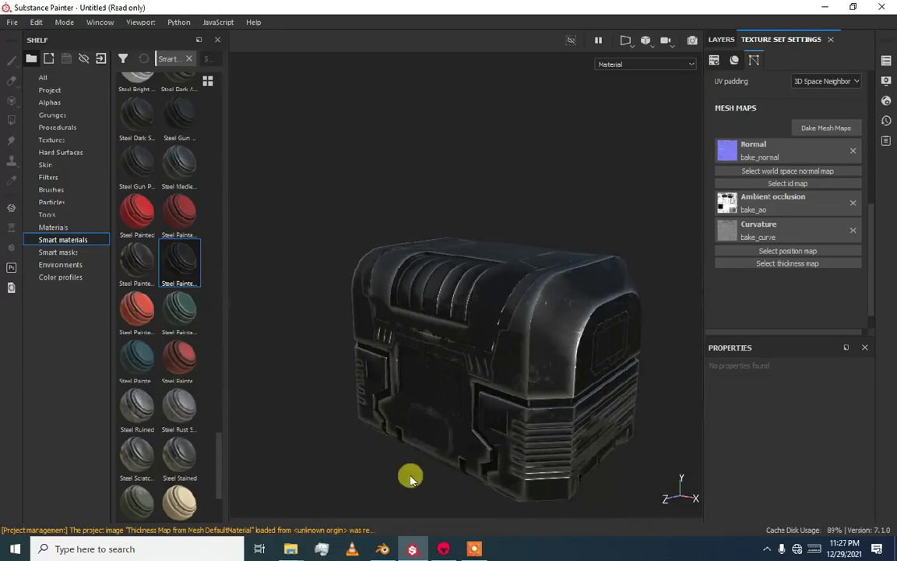
# - Switch to Marmoset Toolbag, set the bake project's output samples to 16x and bake the maps again
pyautogui.hotkey('alt', 'Tab')
pyautogui.scroll(-2, 43, 413)
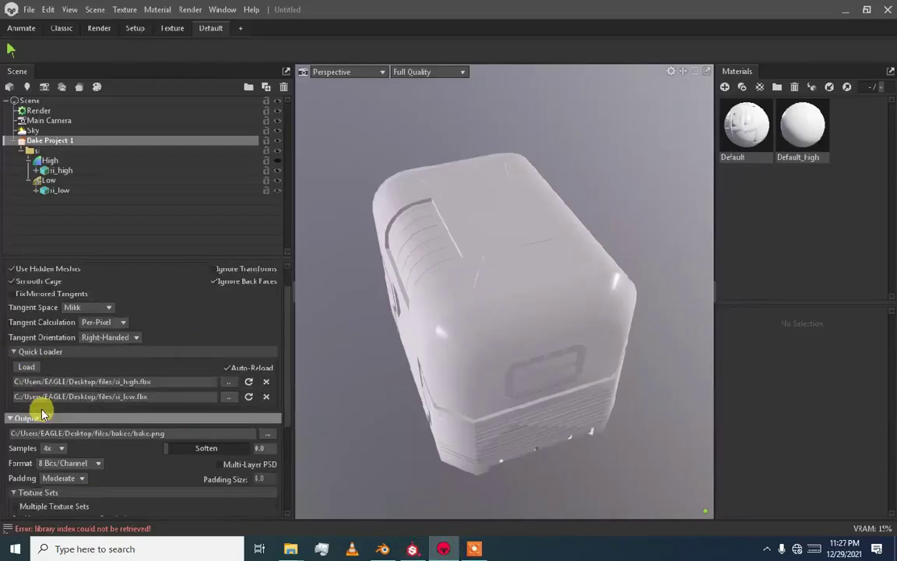
pyautogui.scroll(-1, 43, 412)
pyautogui.click(50, 418)
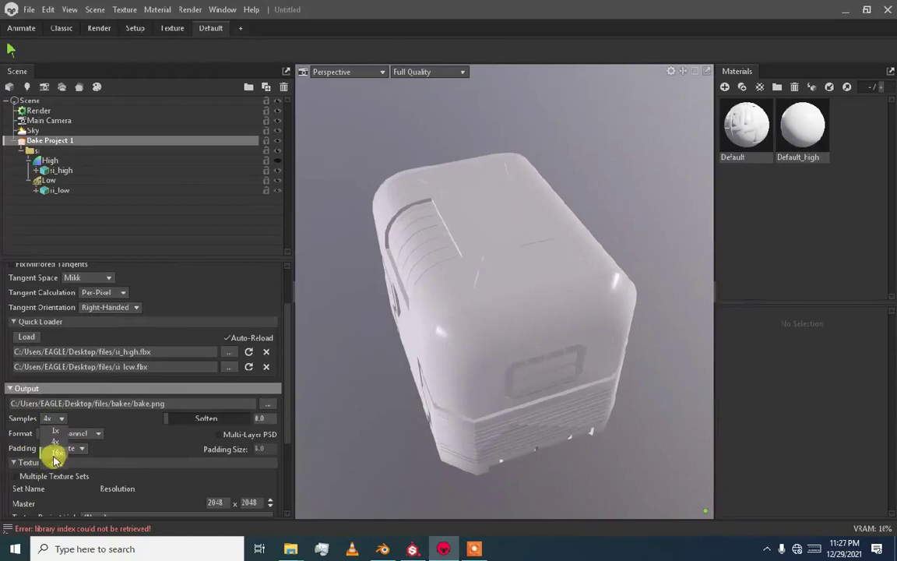
pyautogui.click(7, 380)
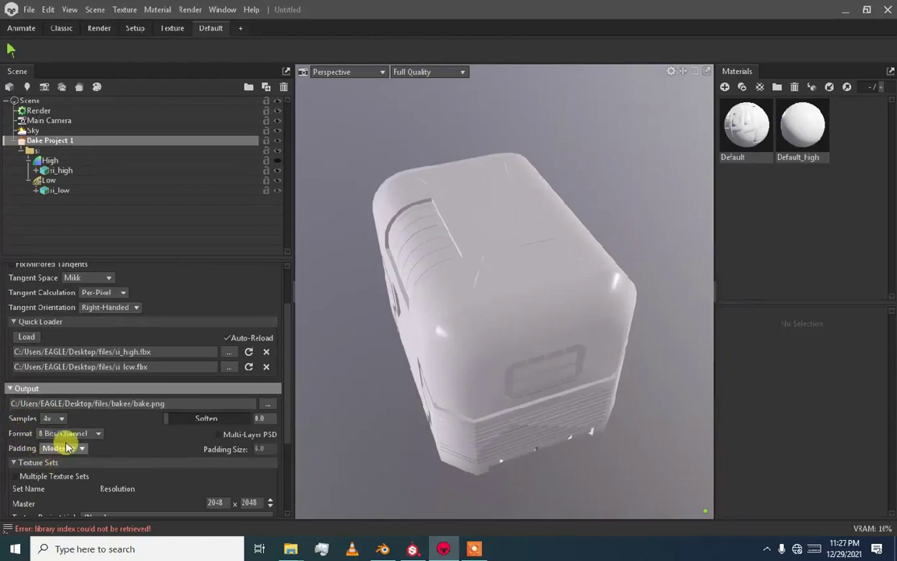
pyautogui.moveTo(678, 284); pyautogui.dragTo(565, 274)
pyautogui.click(48, 419)
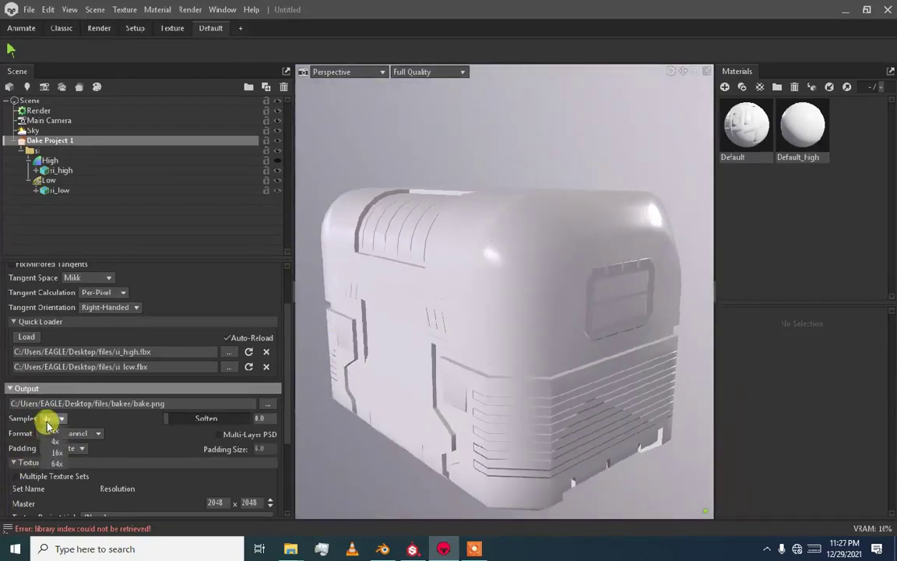
pyautogui.click(59, 452)
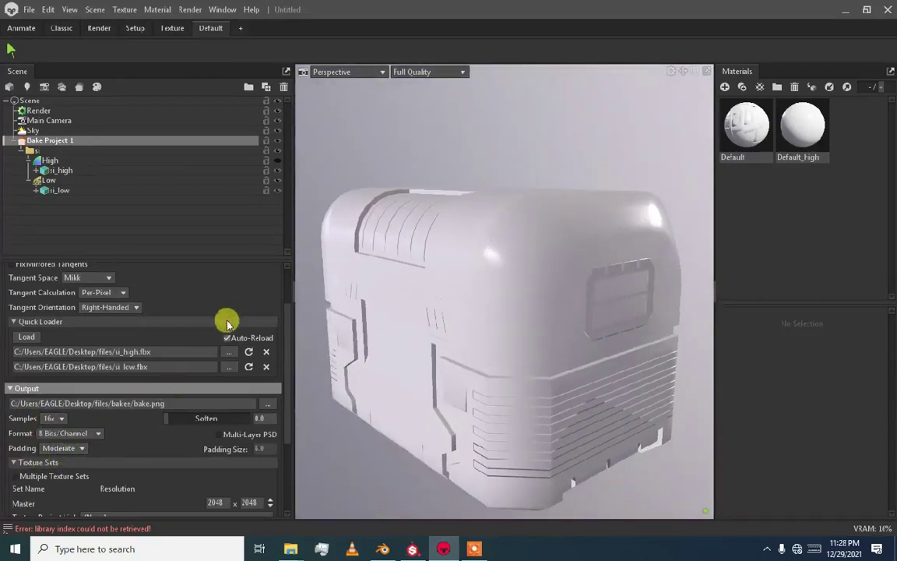
pyautogui.scroll(2, 227, 319)
pyautogui.click(17, 270)
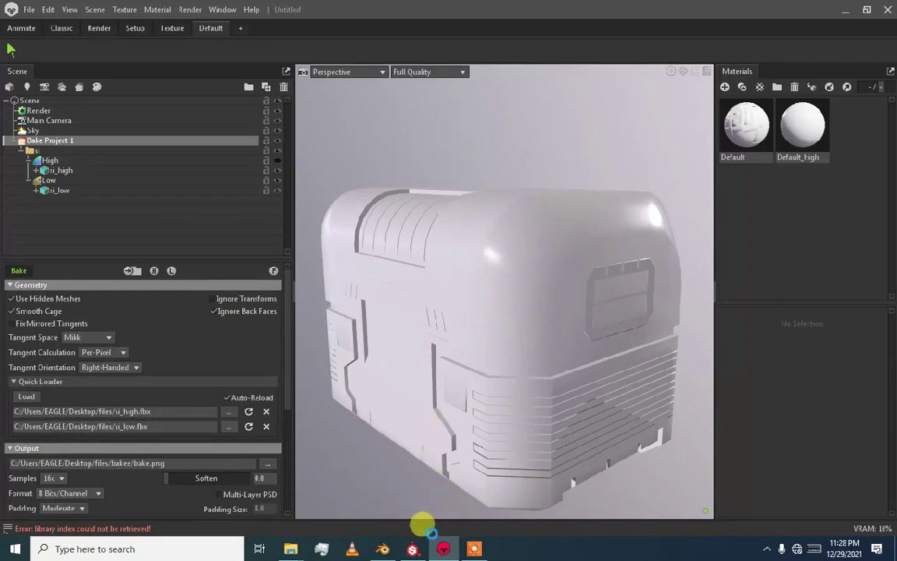
# - Examine the rebaked low-poly crate's side grooves, panel lines and lower edges in Marmoset Toolbag
pyautogui.click(414, 338)
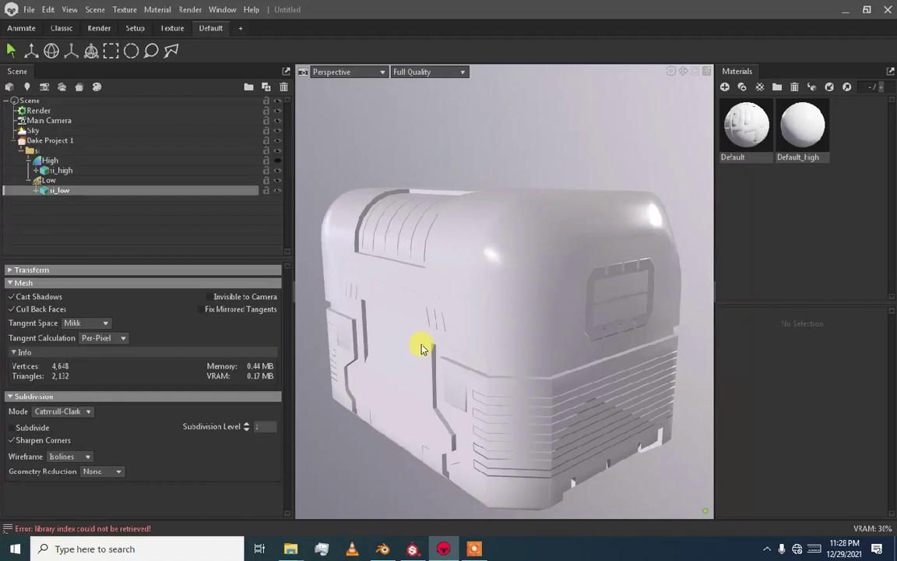
pyautogui.moveTo(421, 348); pyautogui.dragTo(456, 337)
pyautogui.moveTo(541, 302); pyautogui.dragTo(438, 514)
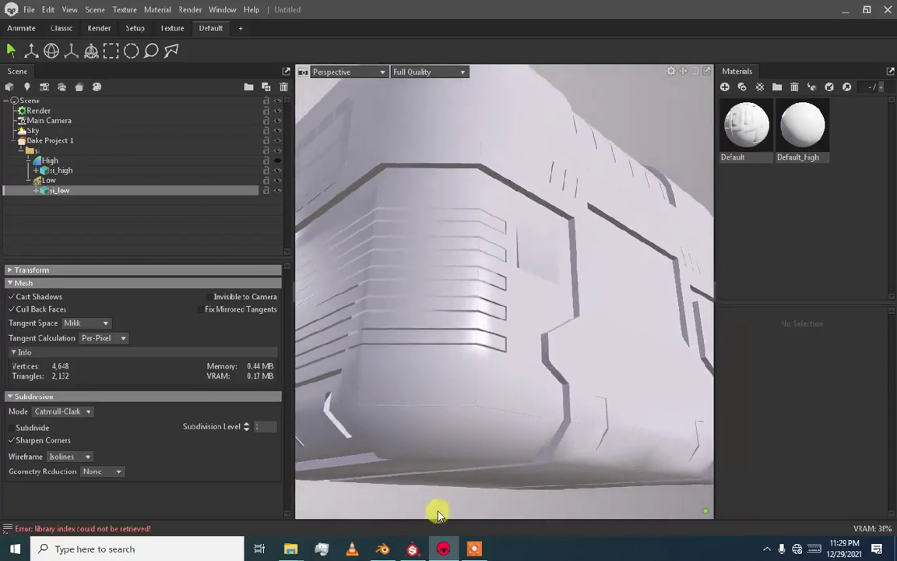
# - Switch to Substance Painter and examine the black crate's side vents, edge wear and front panel
pyautogui.hotkey('alt', 'Tab')
pyautogui.moveTo(483, 434)
pyautogui.keyDown('alt'); pyautogui.mouseDown()
pyautogui.moveTo(417, 350)
pyautogui.moveTo(499, 362)
pyautogui.mouseUp(); pyautogui.keyUp('alt')
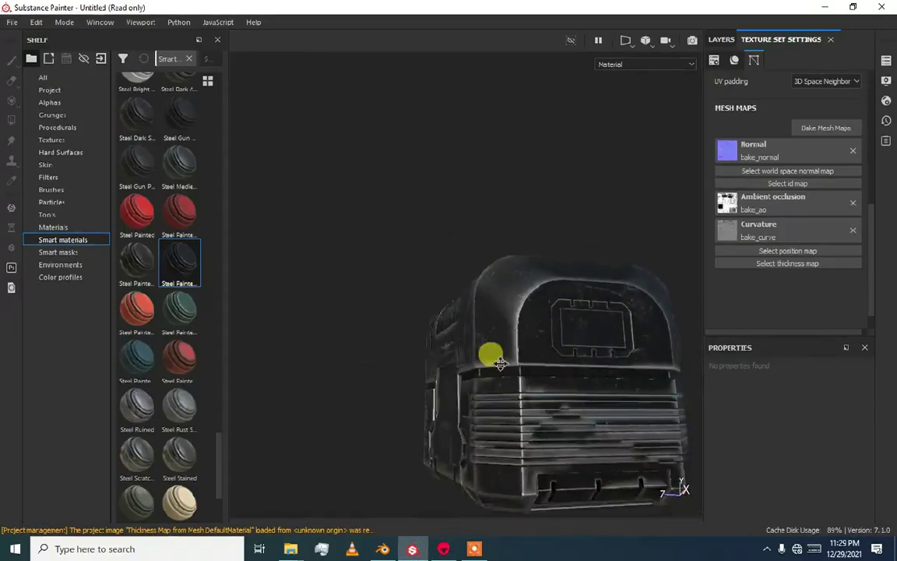
pyautogui.scroll(3, 494, 354)
pyautogui.keyDown('alt'); pyautogui.moveTo(481, 311); pyautogui.dragTo(456, 176, button='middle'); pyautogui.keyUp('alt')
pyautogui.scroll(3, 452, 267)
pyautogui.keyDown('alt'); pyautogui.moveTo(452, 267); pyautogui.dragTo(510, 350); pyautogui.keyUp('alt')
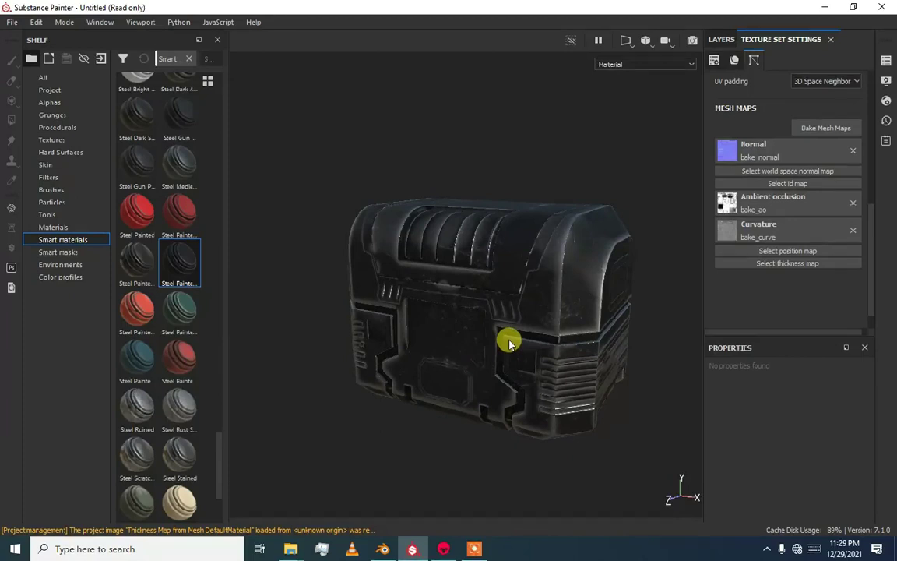
pyautogui.keyDown('alt'); pyautogui.moveTo(495, 334); pyautogui.dragTo(462, 405); pyautogui.keyUp('alt')
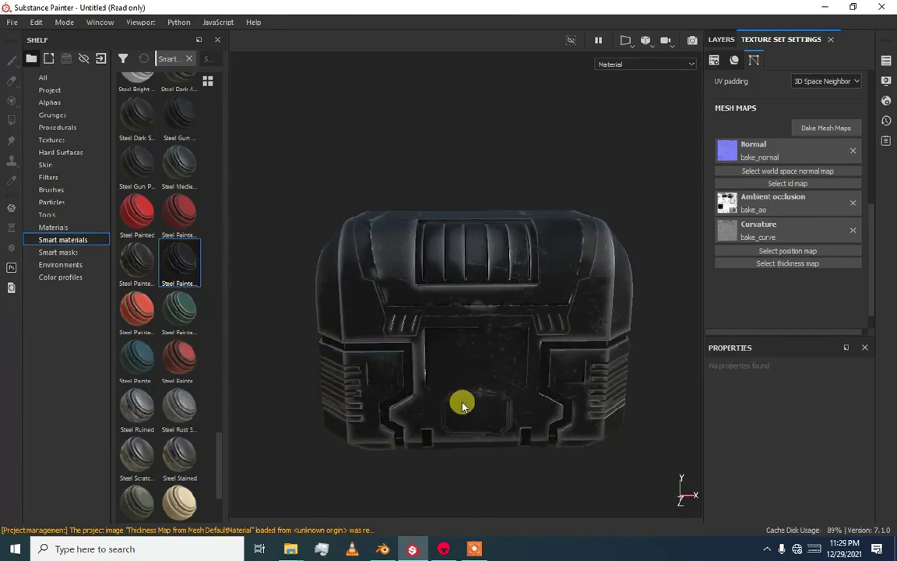